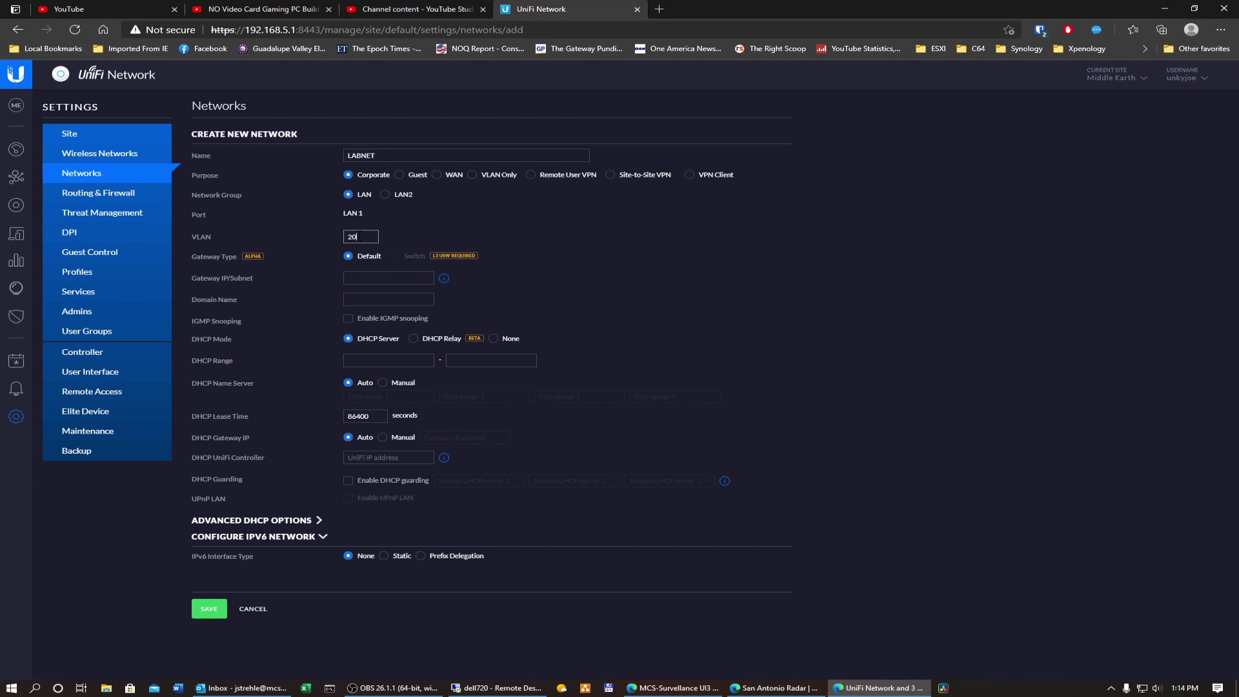
Step: Give LABNET gateway 192.168.20.254/24 with DHCP Mode None, save it, and go to Devices
click(387, 279)
text(192.168.20.244)
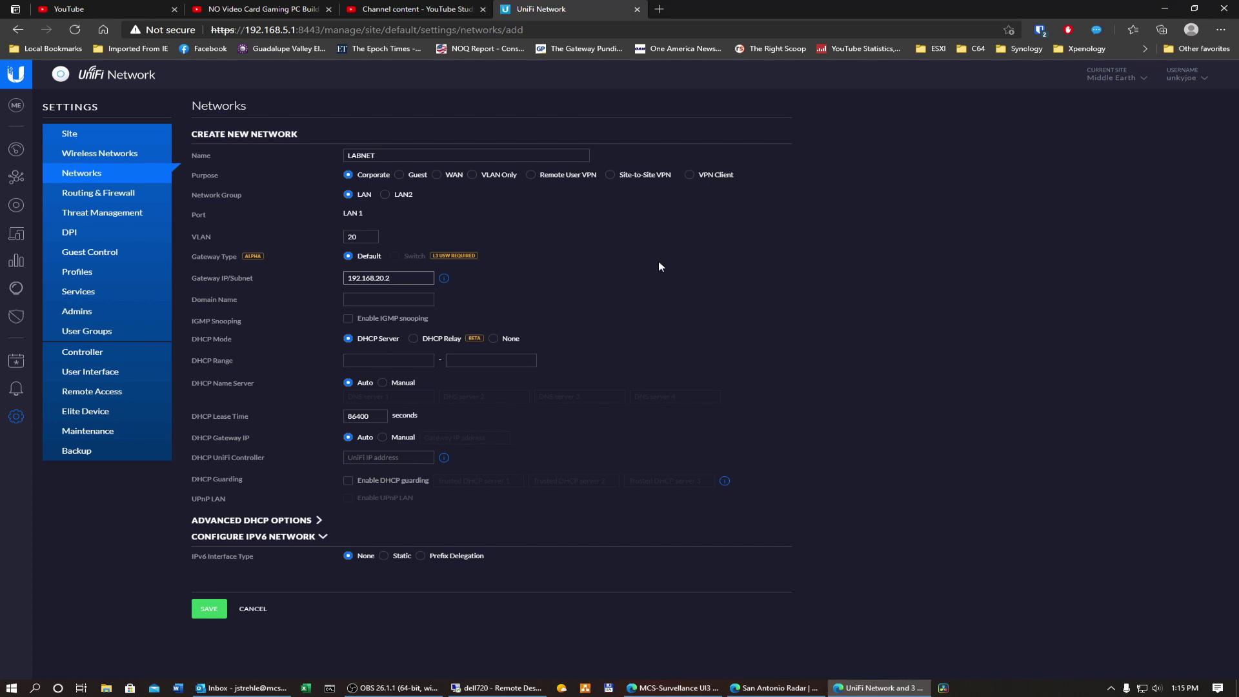
text(54/24)
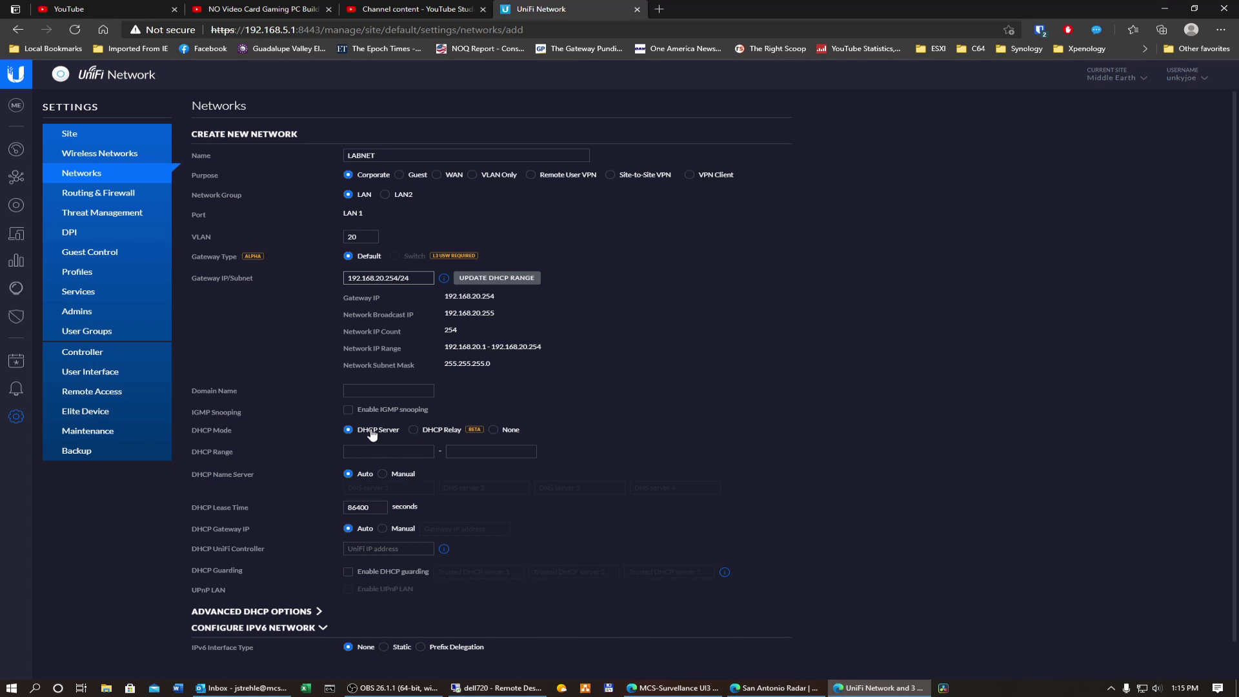
click(494, 430)
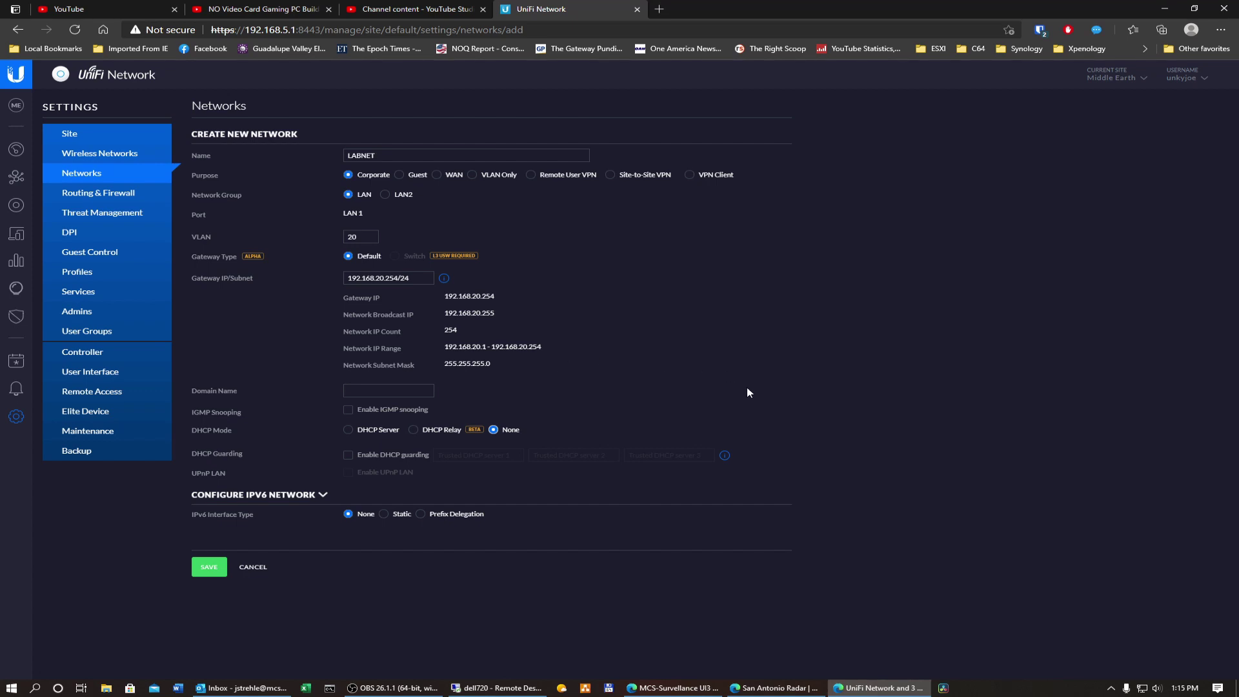
click(209, 567)
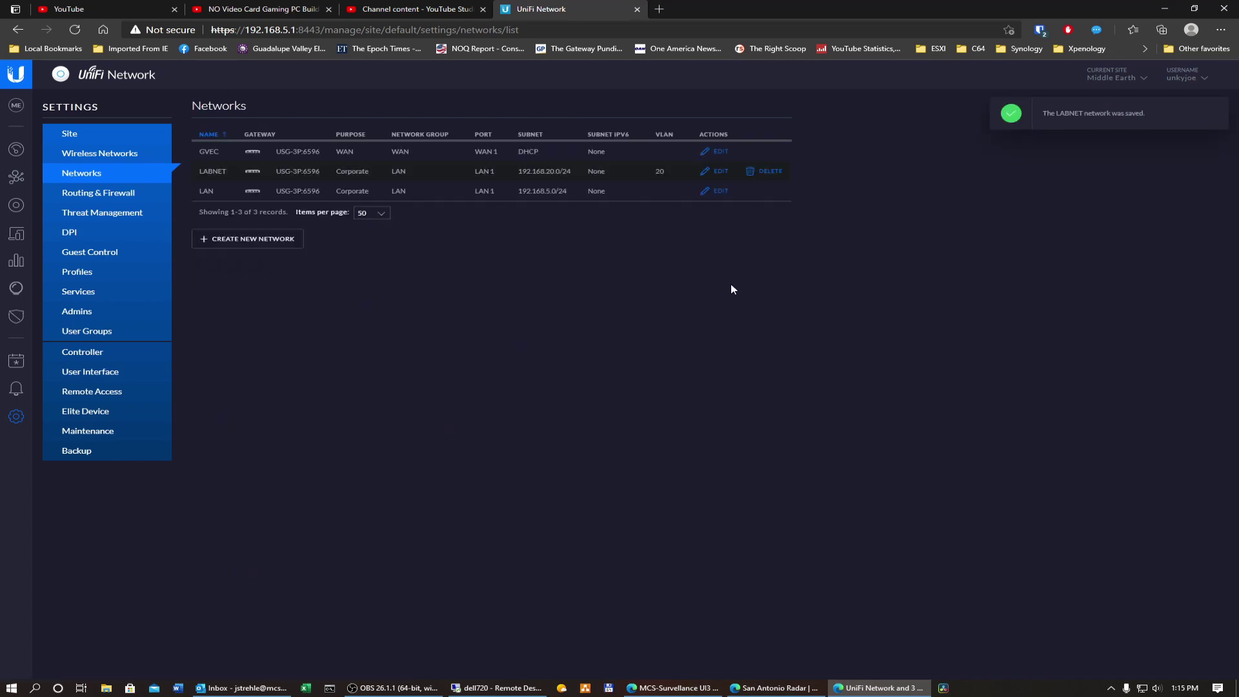
click(17, 206)
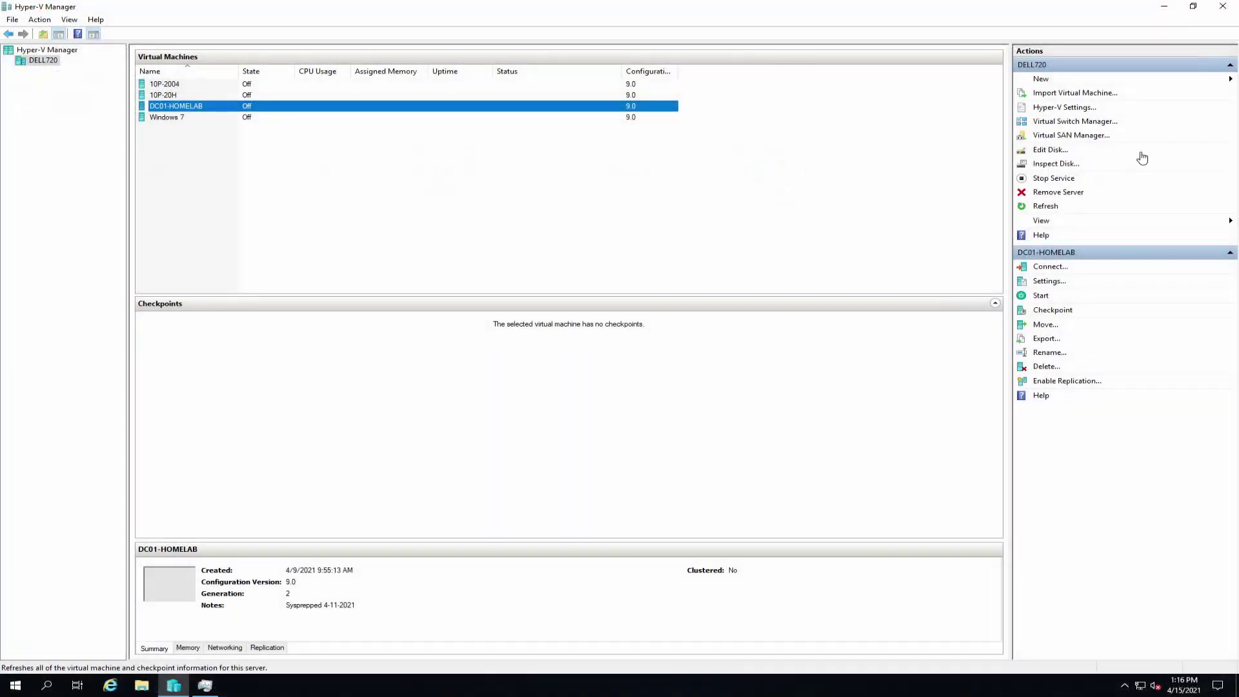
mouse_move(574, 5)
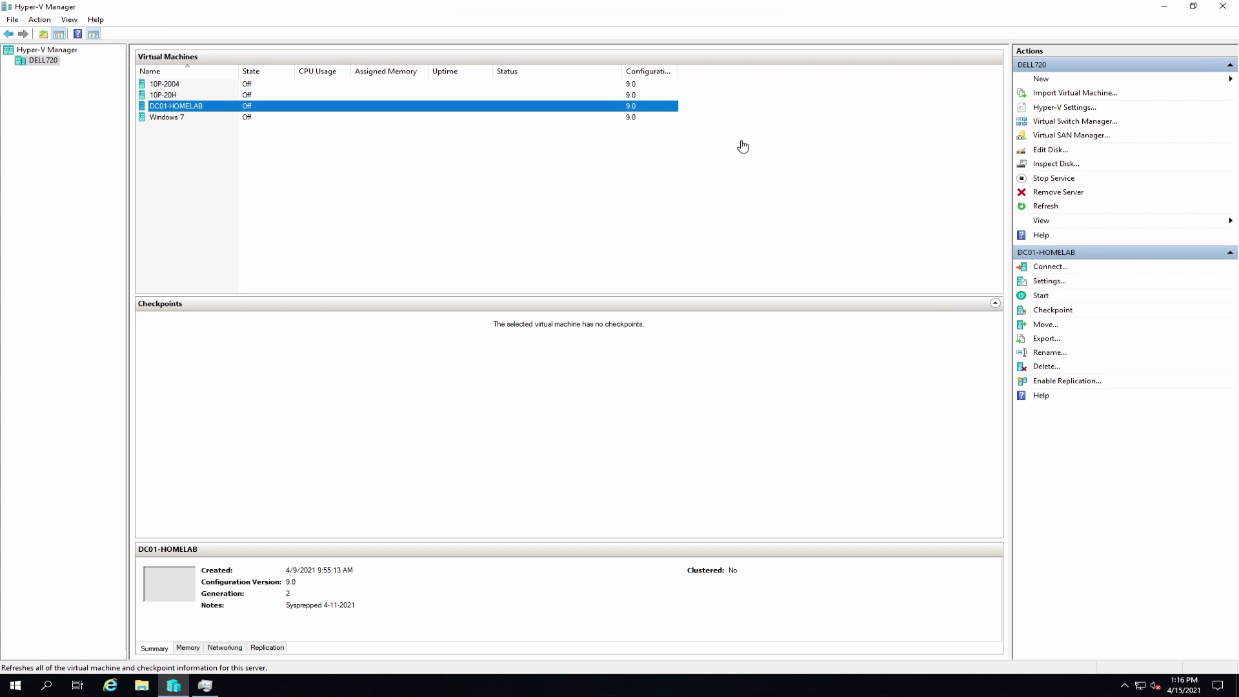
click(205, 686)
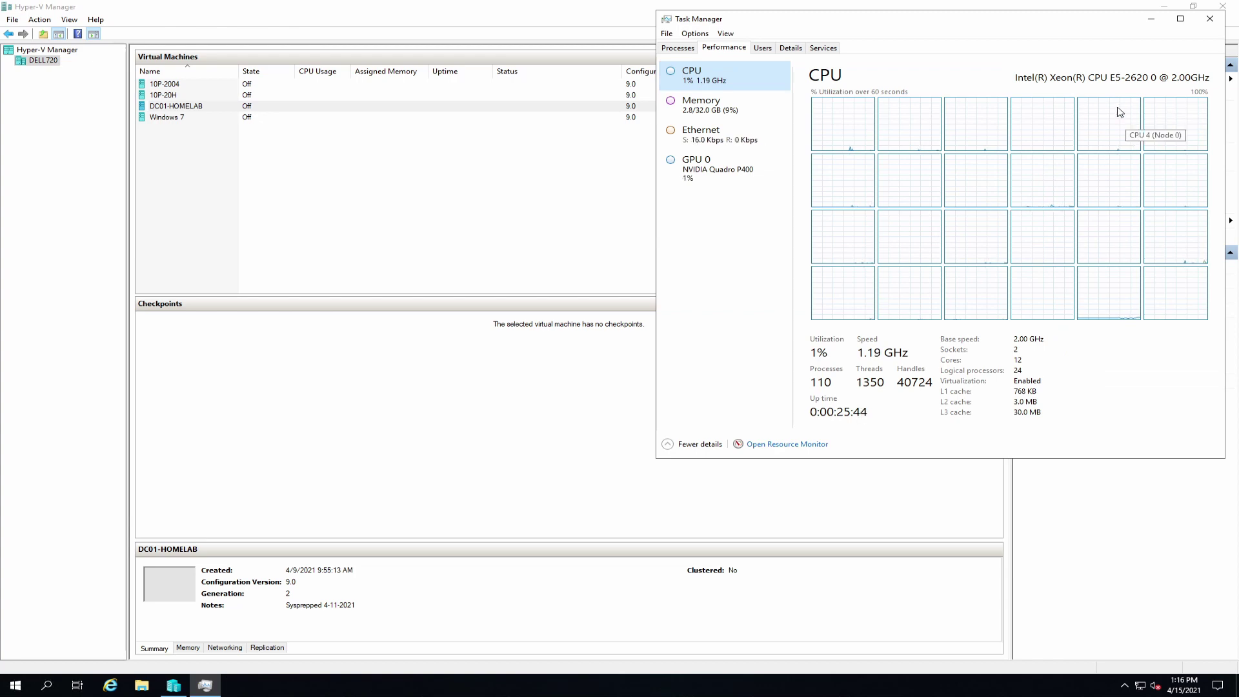
click(757, 110)
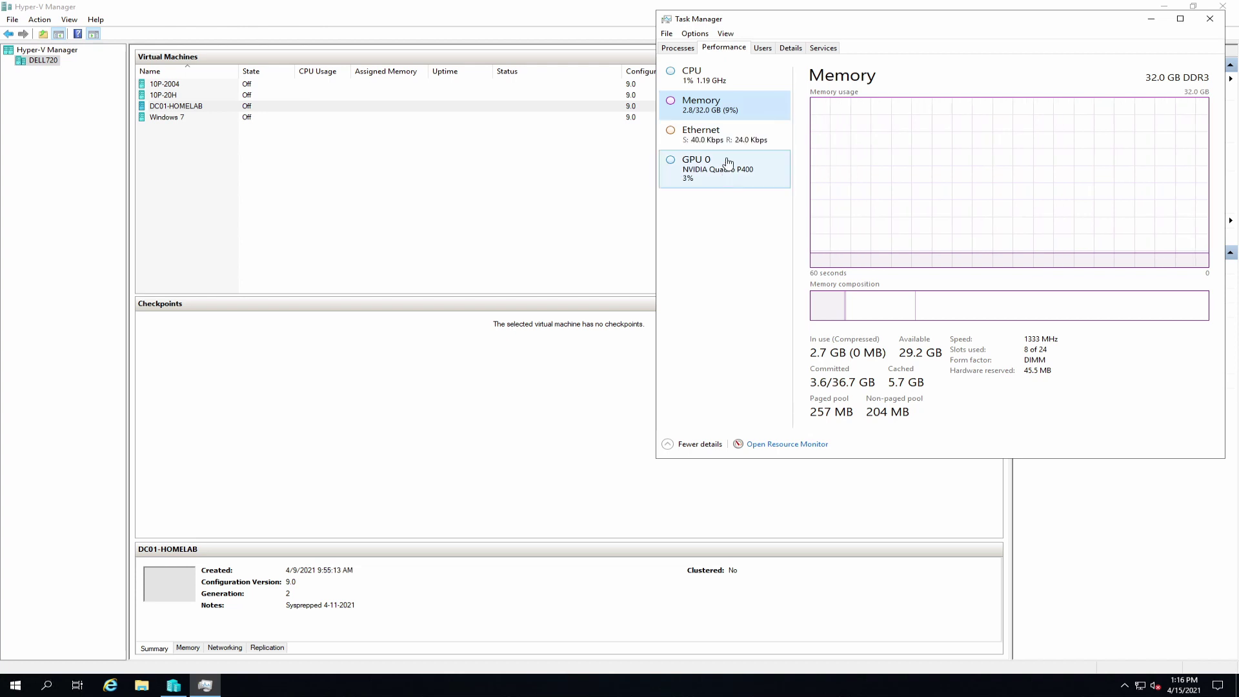
click(726, 136)
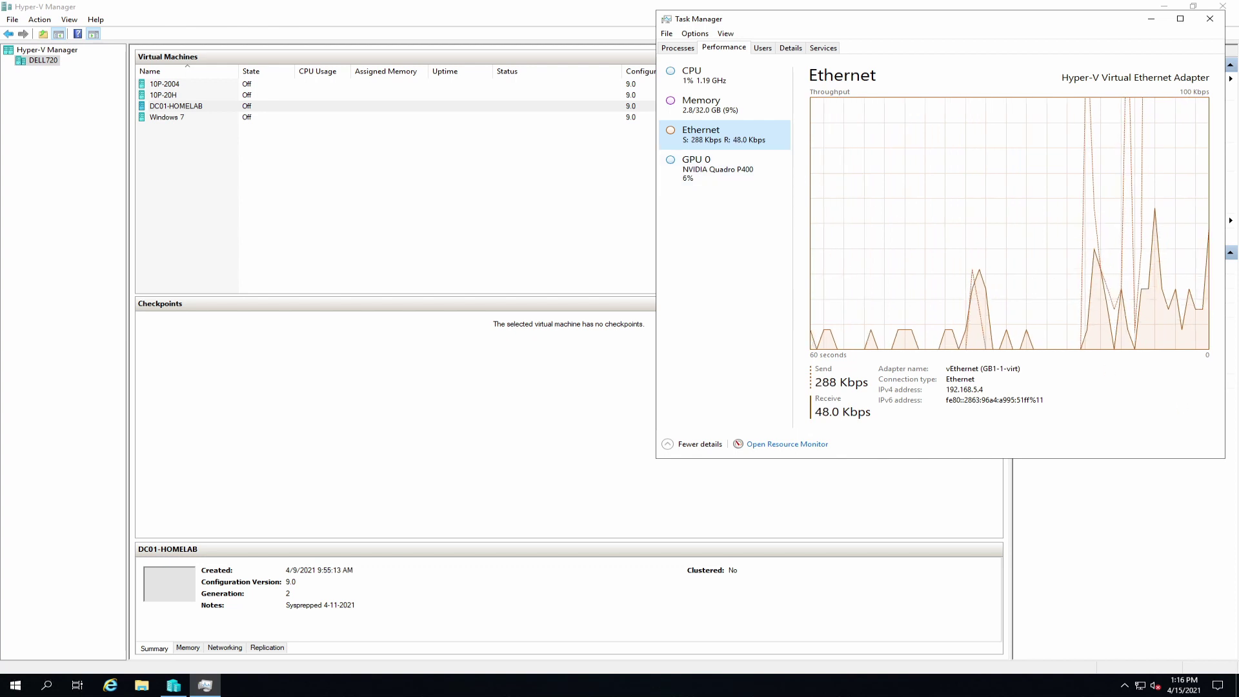
click(742, 174)
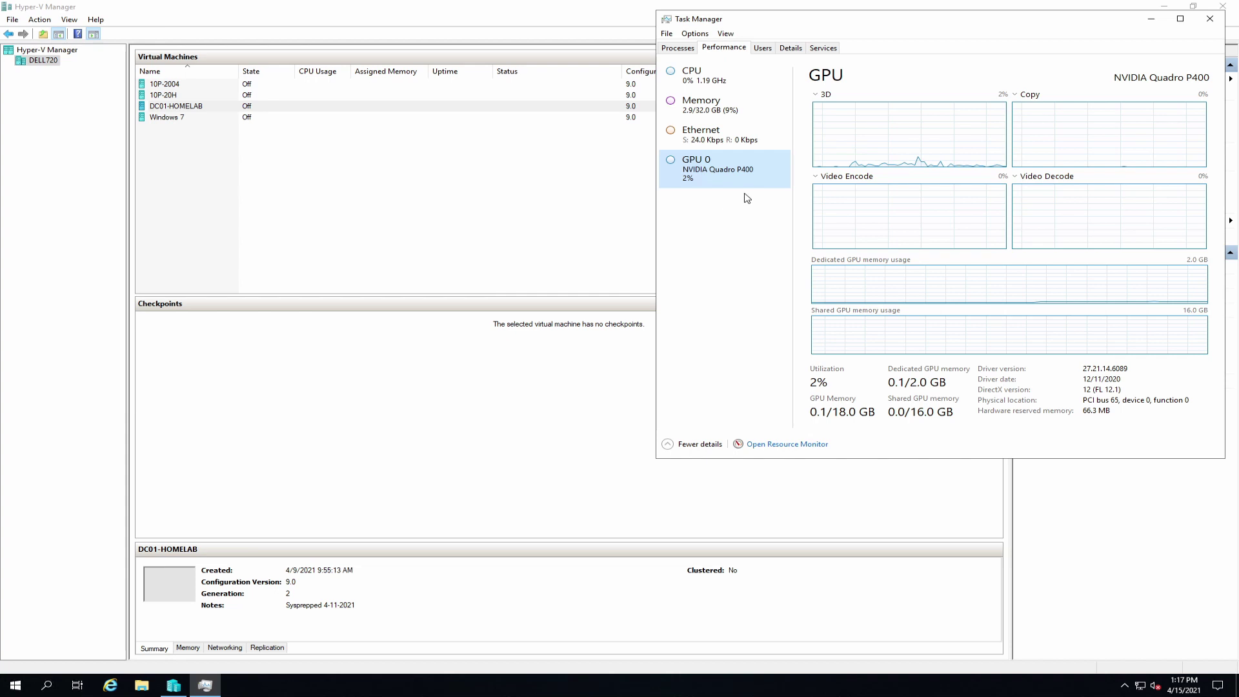
click(723, 76)
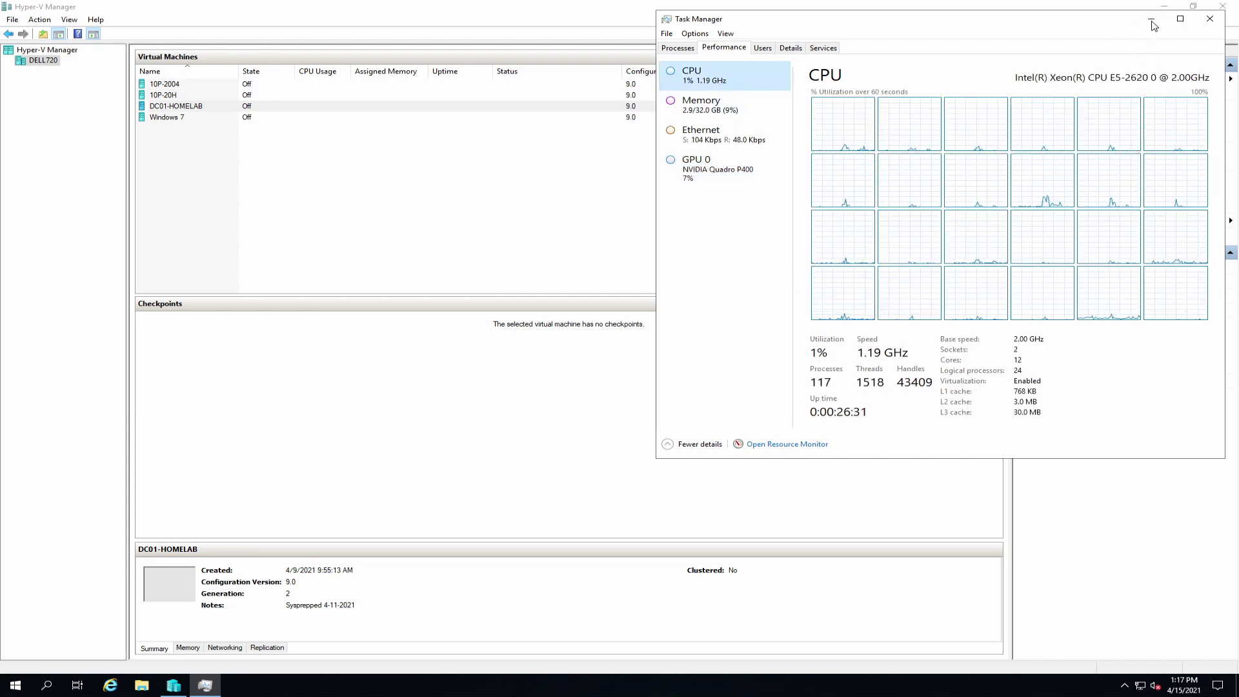
click(1151, 19)
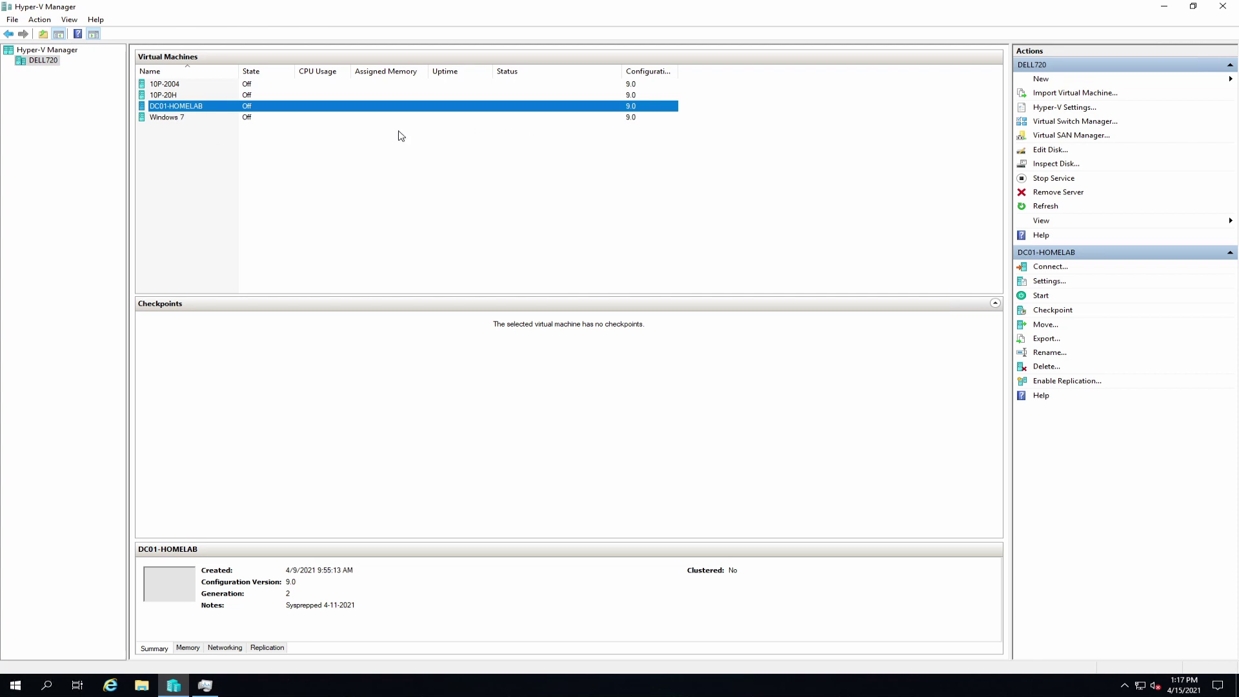
right_click(196, 107)
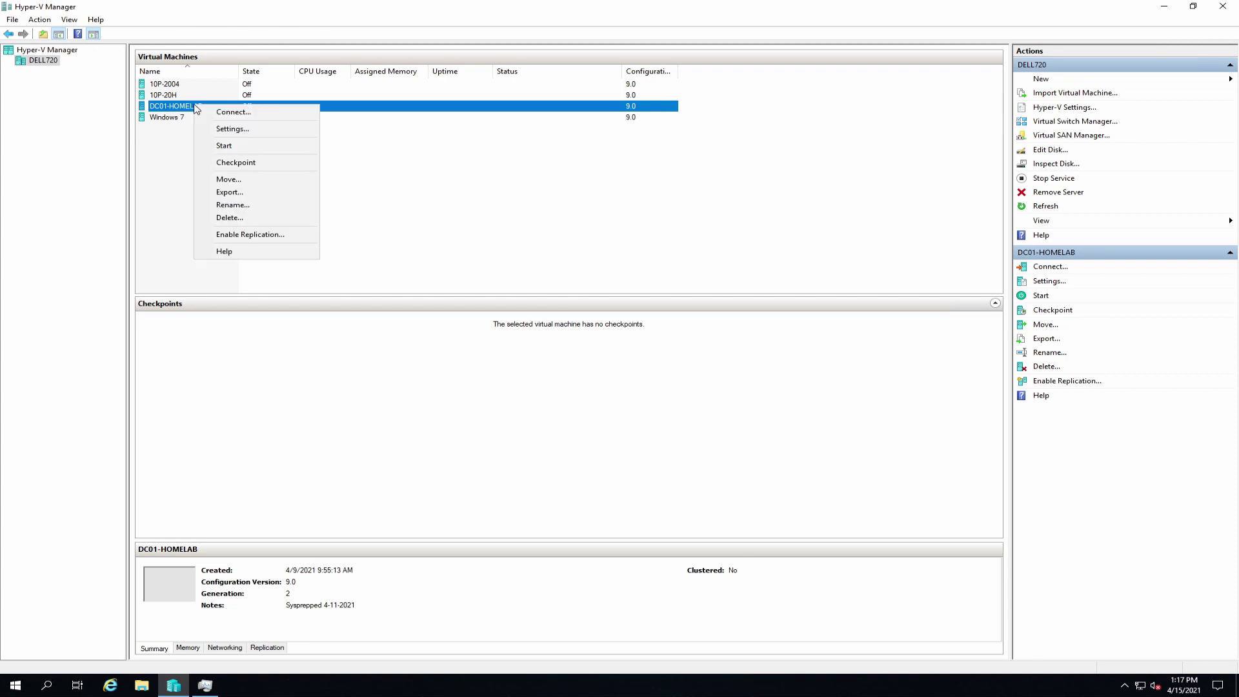
click(249, 133)
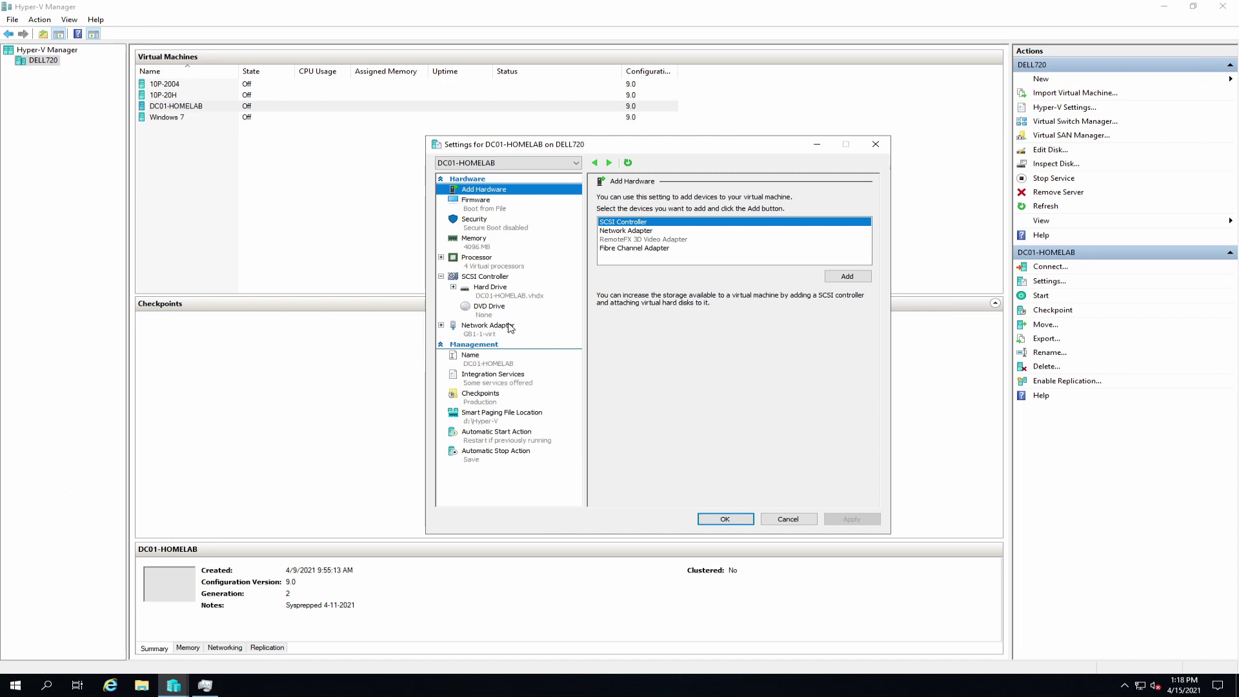
click(488, 362)
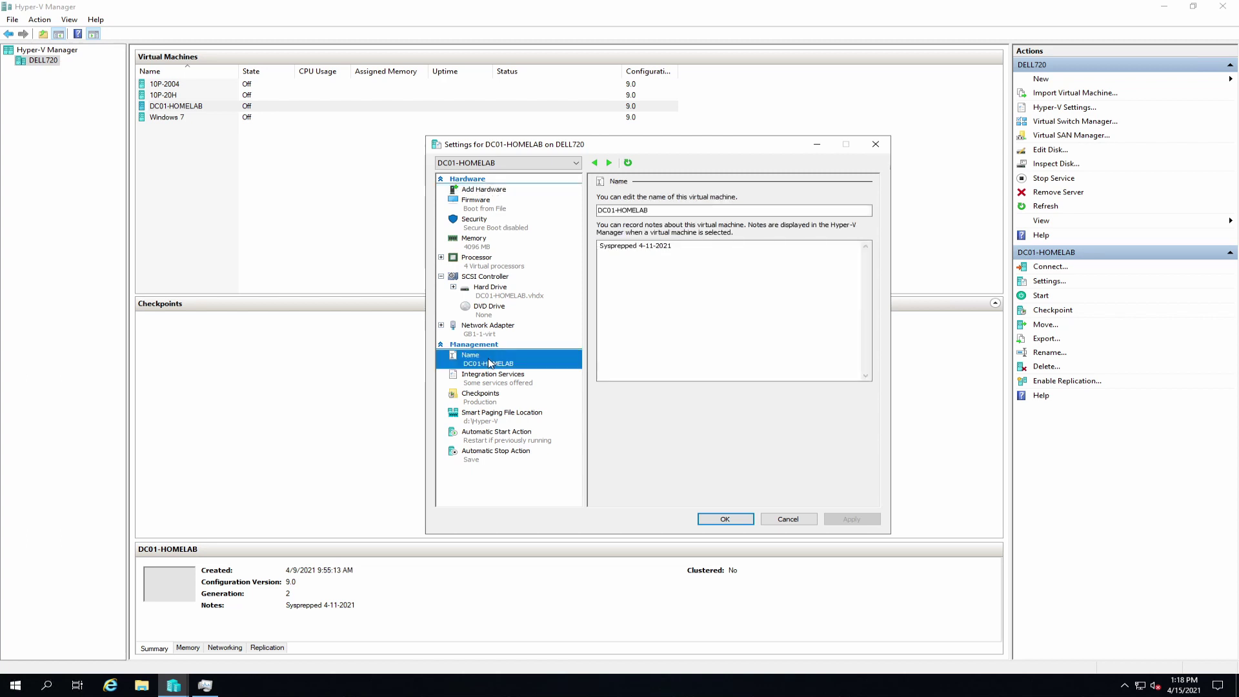
click(507, 297)
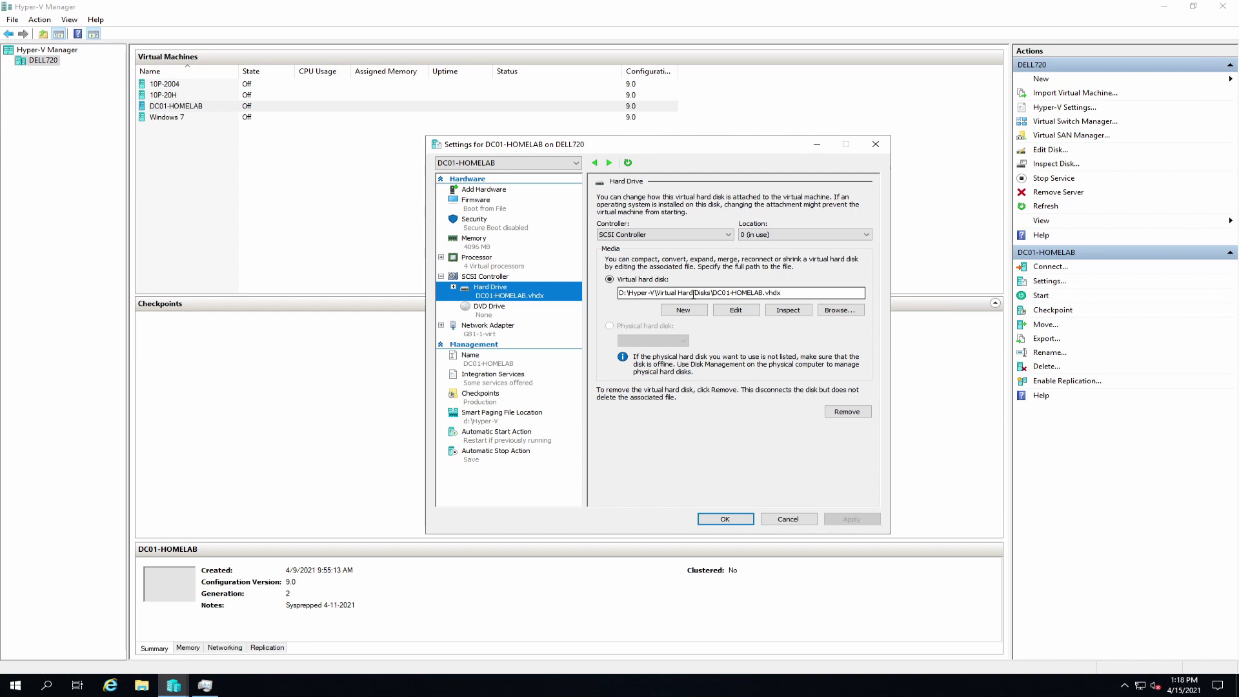
click(793, 521)
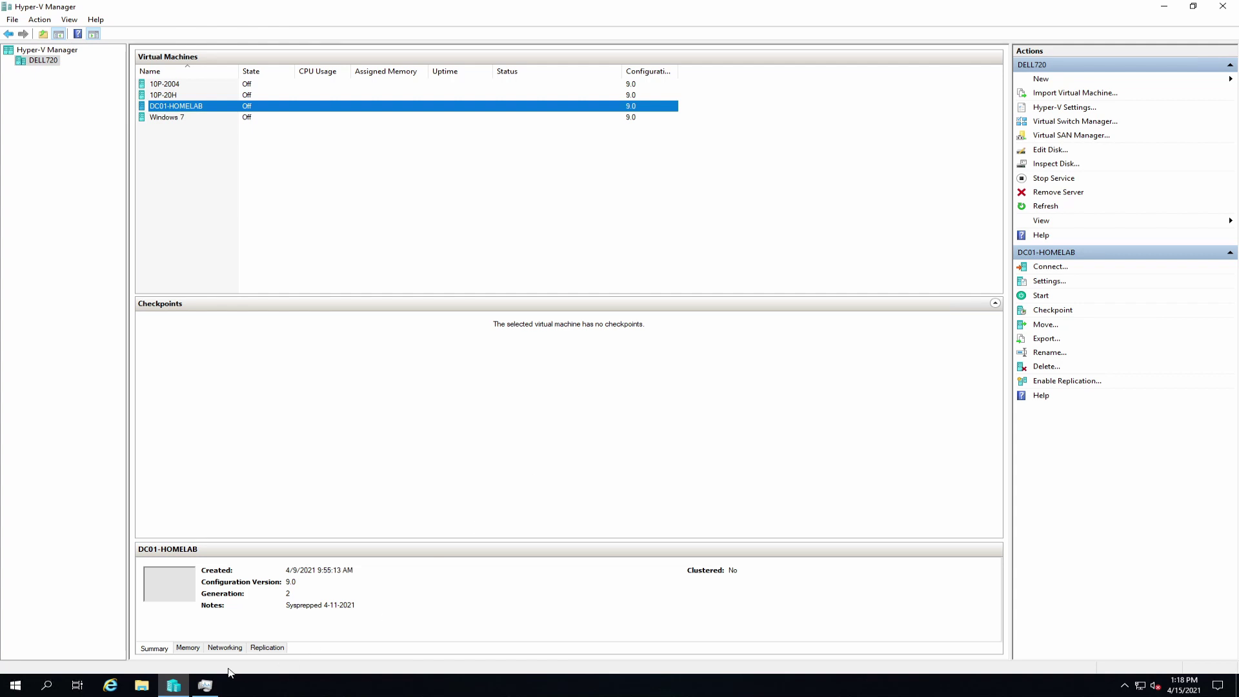
click(141, 687)
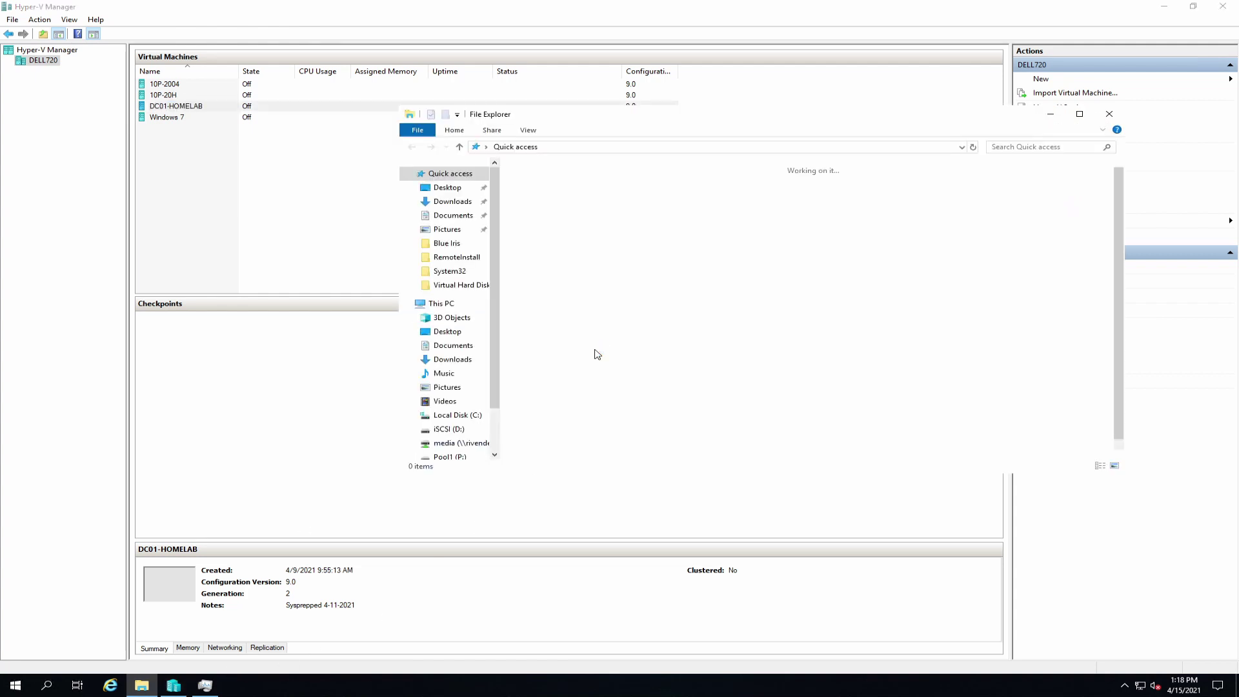
click(431, 305)
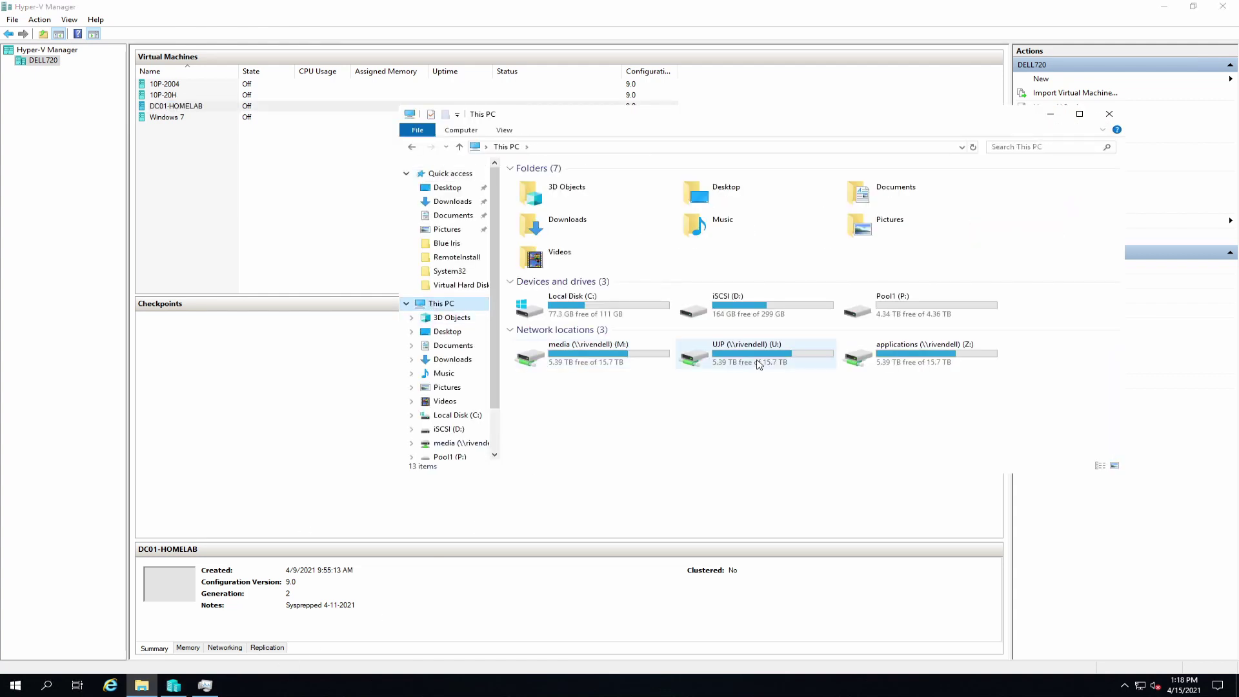
click(755, 315)
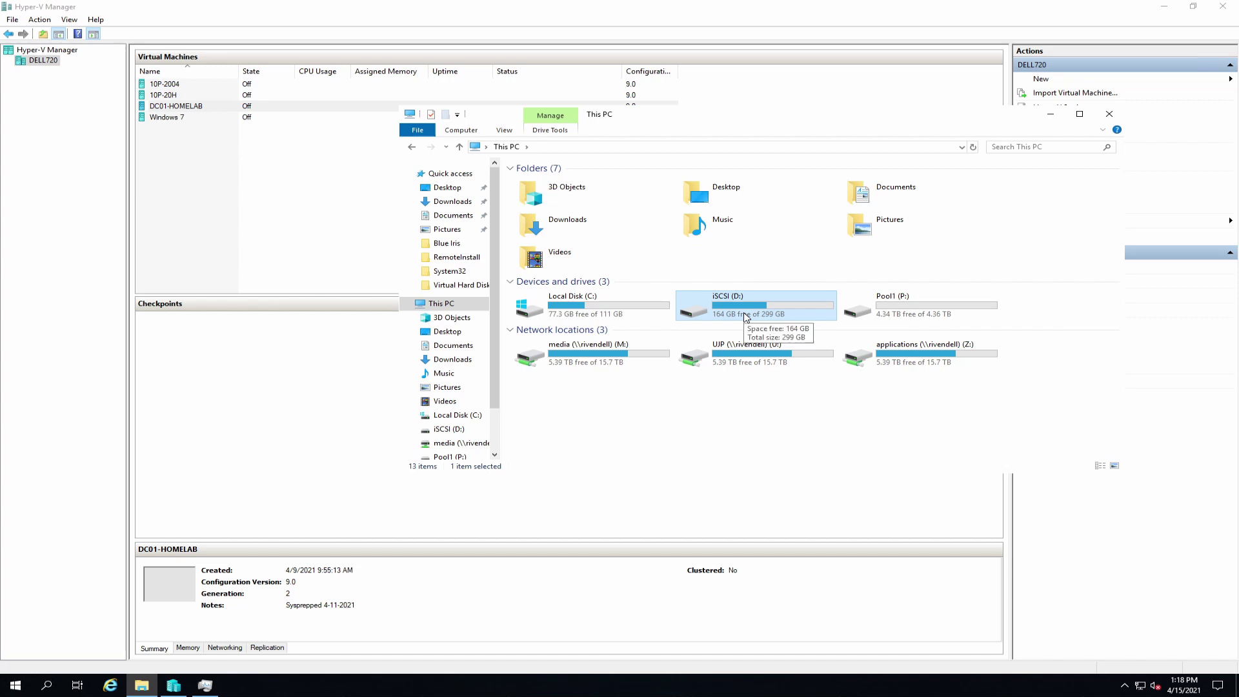
click(1108, 114)
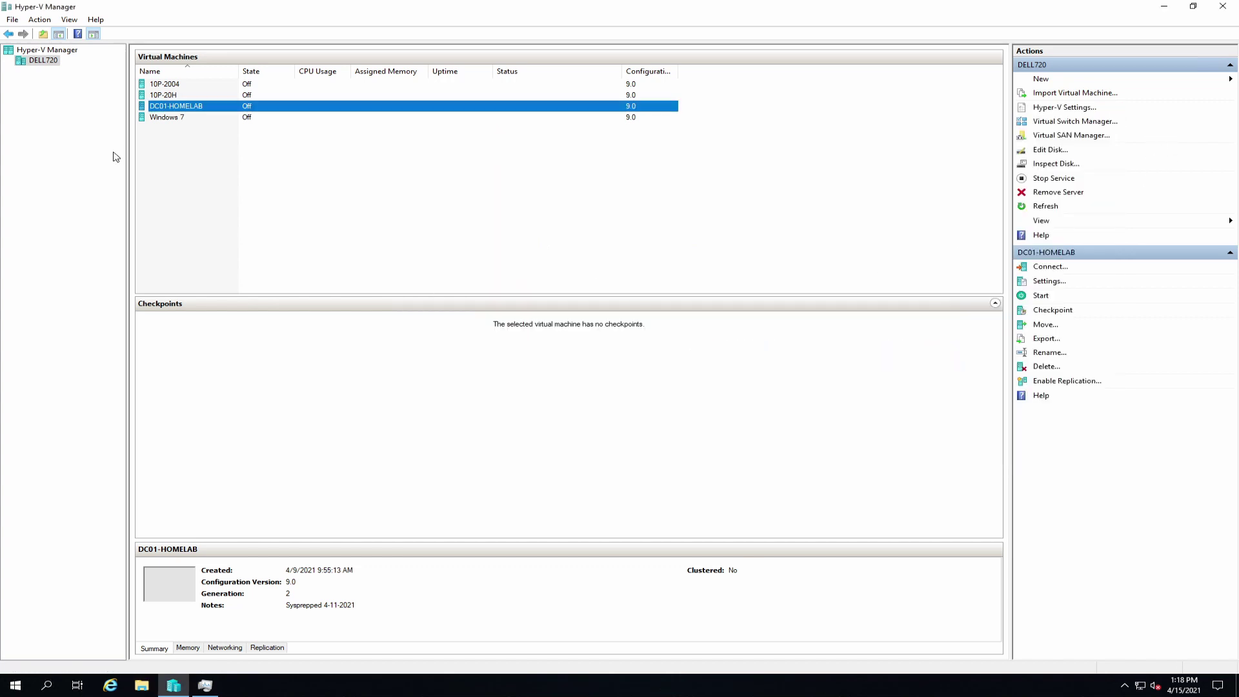
right_click(198, 107)
Step: Start DC01-HOMELAB and accept the default region, language, keyboard and licence terms
click(449, 211)
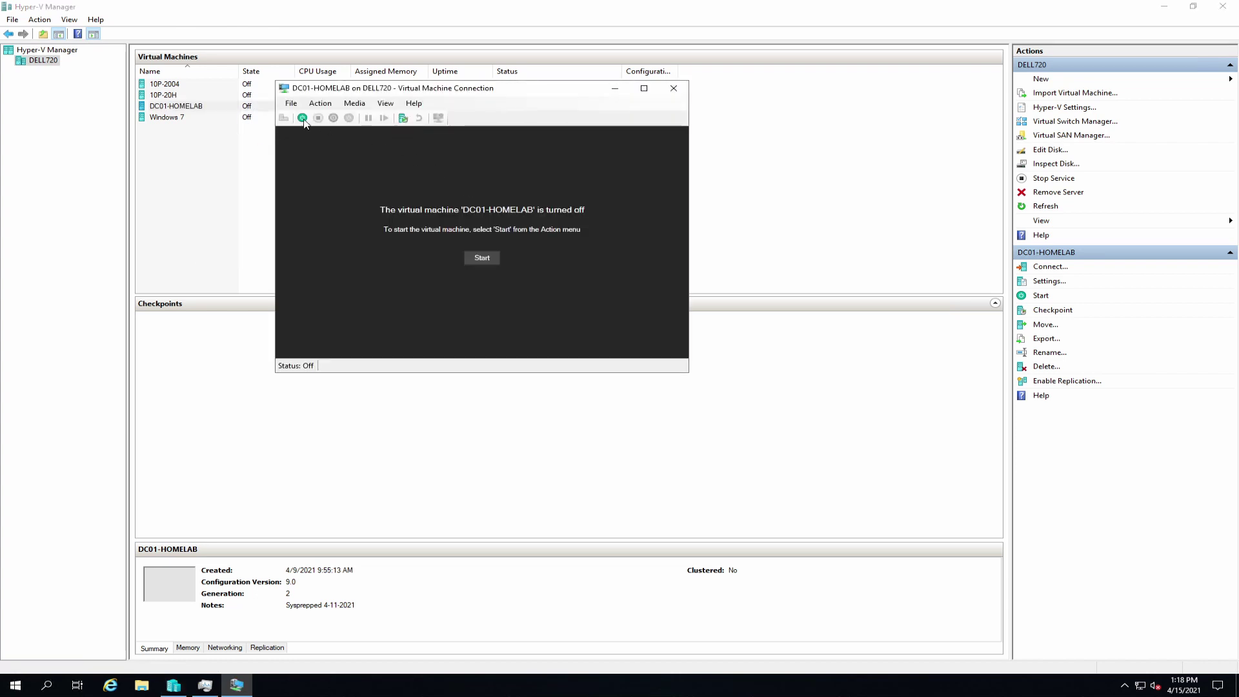
key(Return)
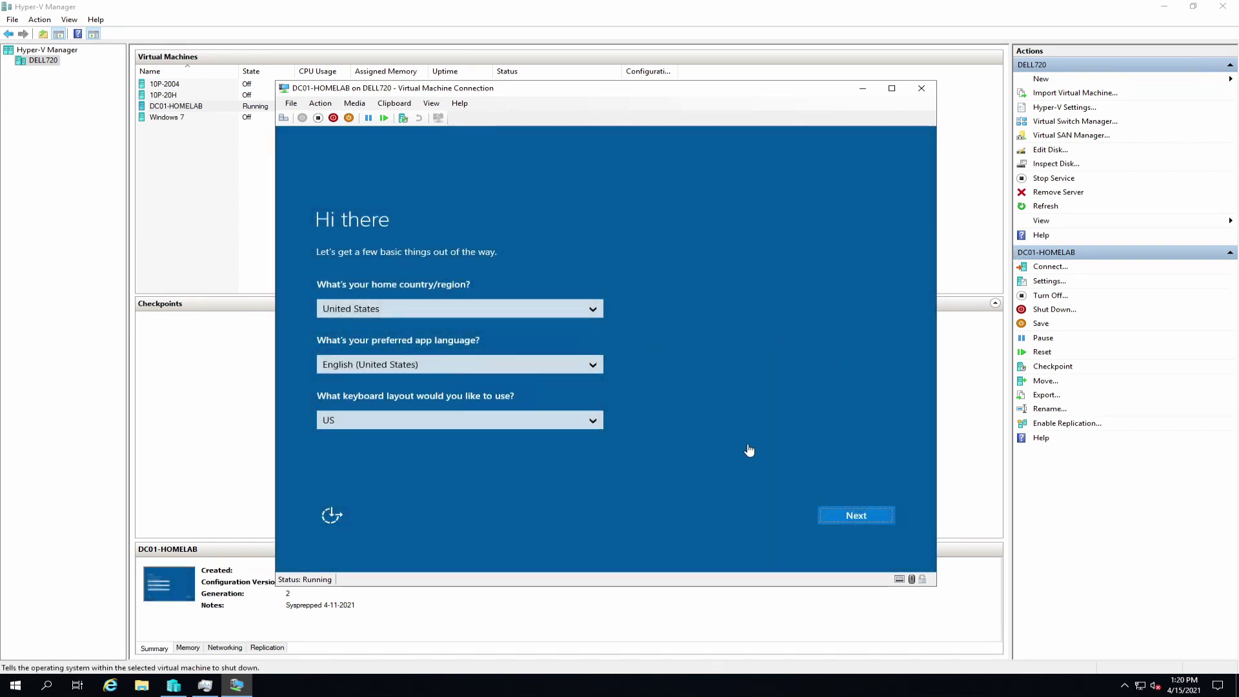
click(862, 522)
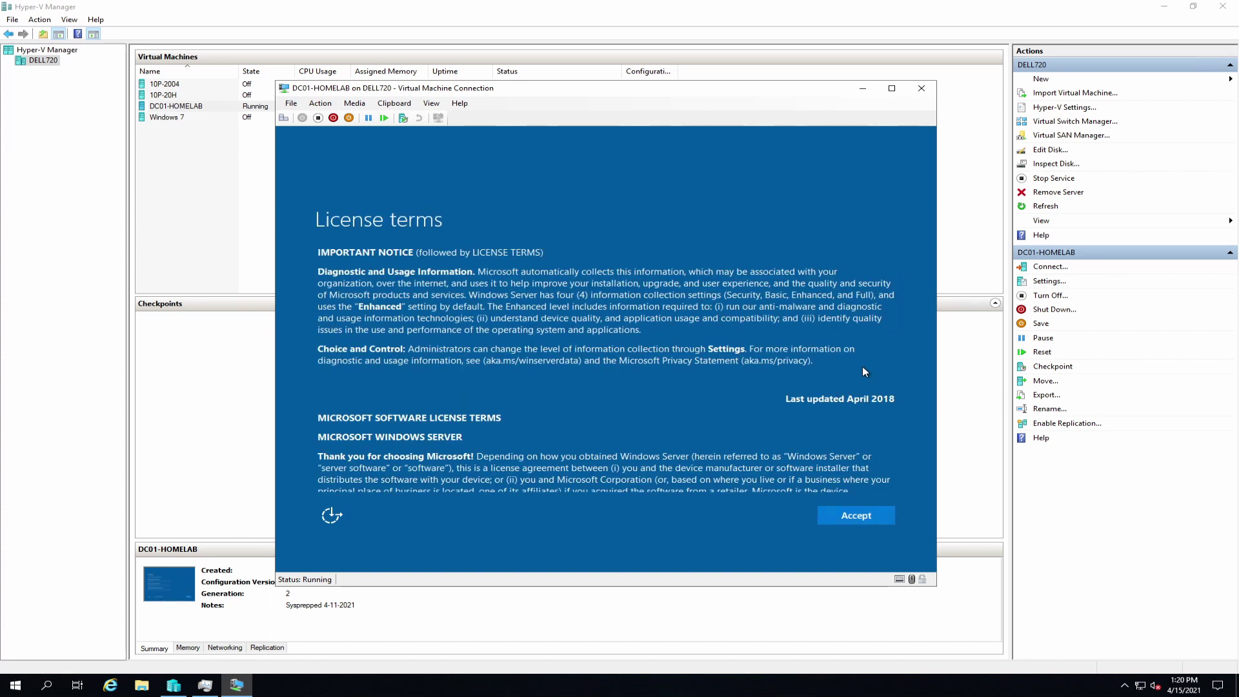
click(855, 517)
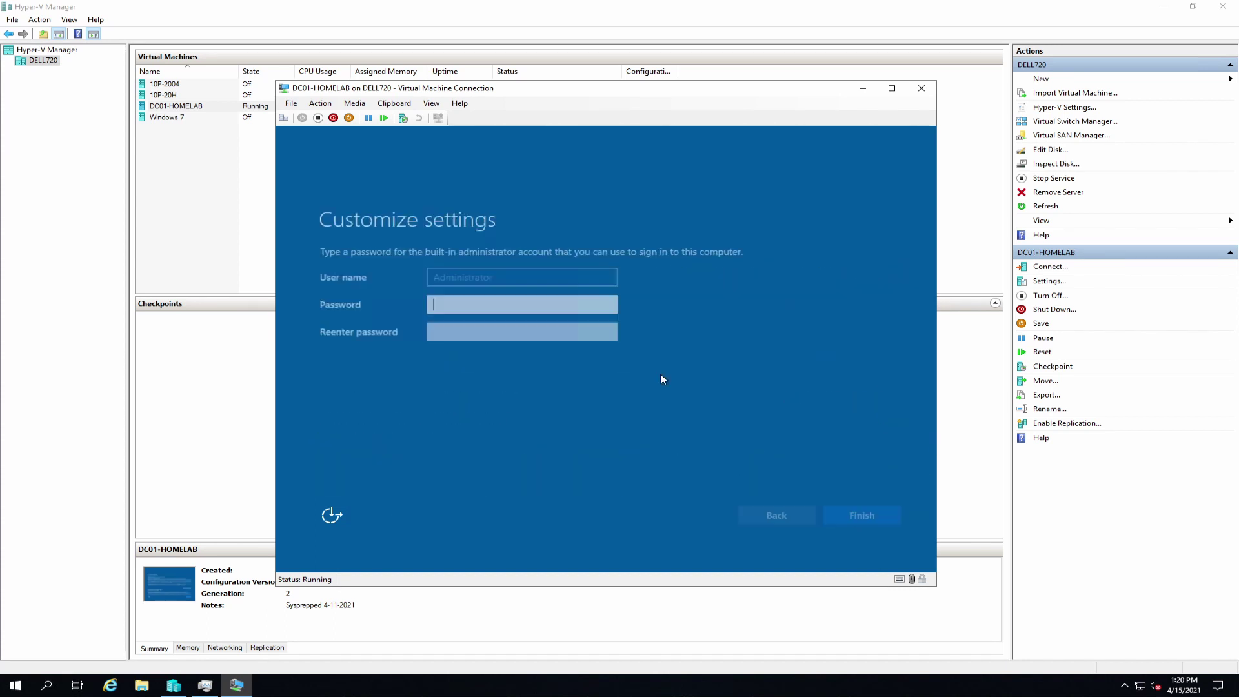
Step: Enter and confirm the built-in Administrator password, then finish setup
text(P)
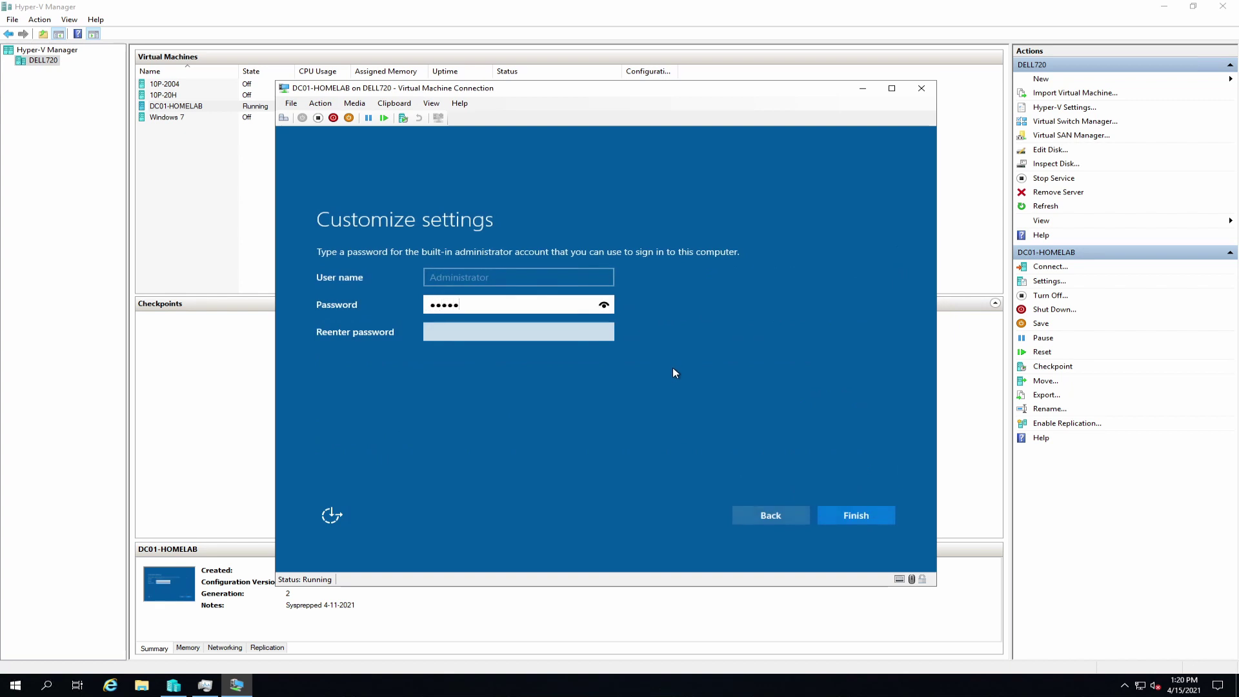
text(@ssw0rd123456)
key(Tab)
text(P)
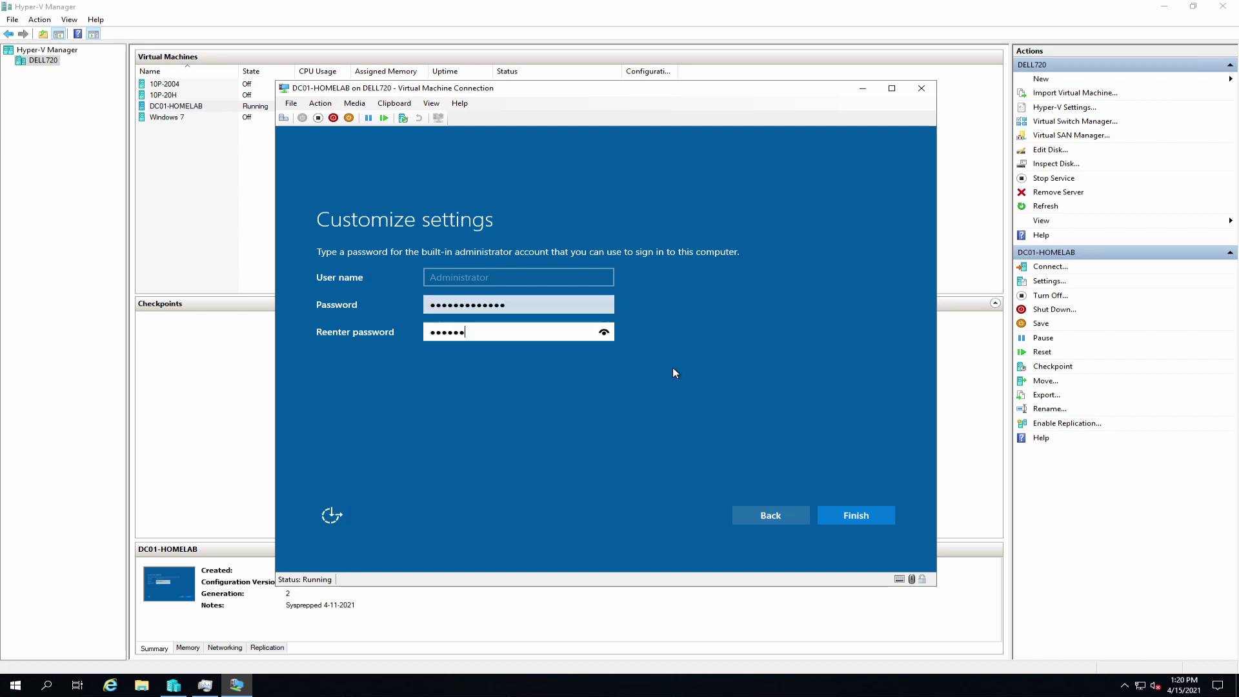
text(@ssw0rd123456)
click(855, 515)
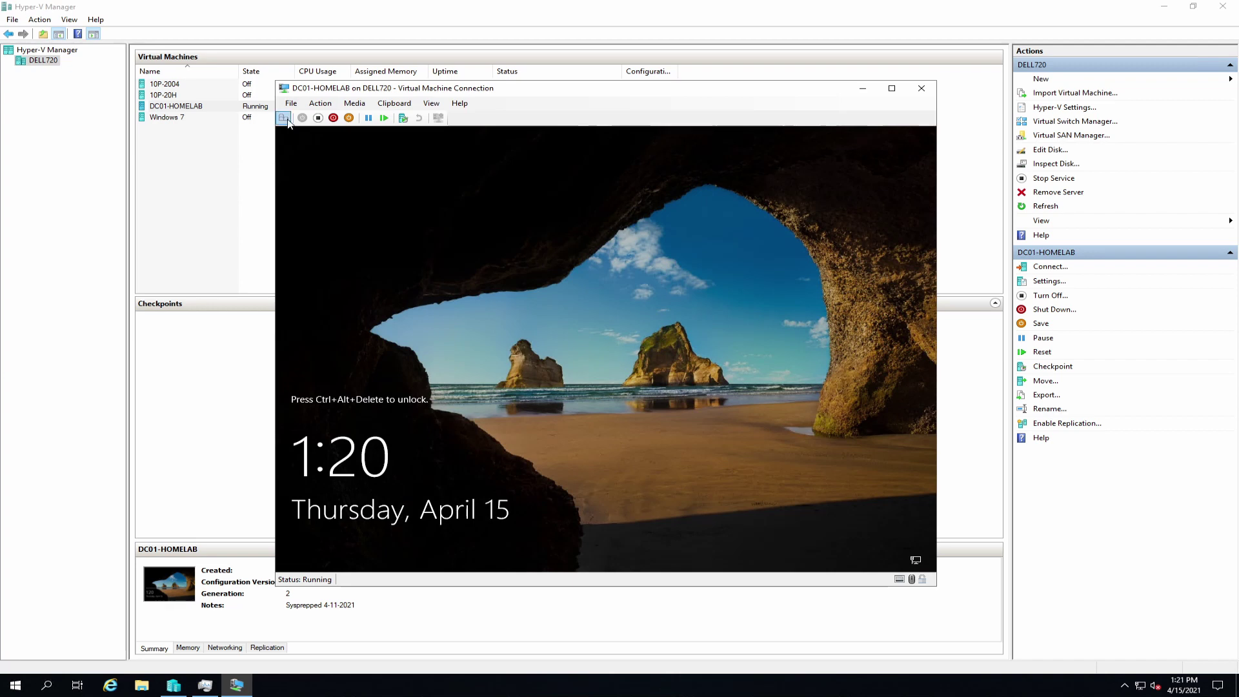
Step: Sign in as Administrator, allow network discovery, and close Server Manager
key(ctrl+alt+End)
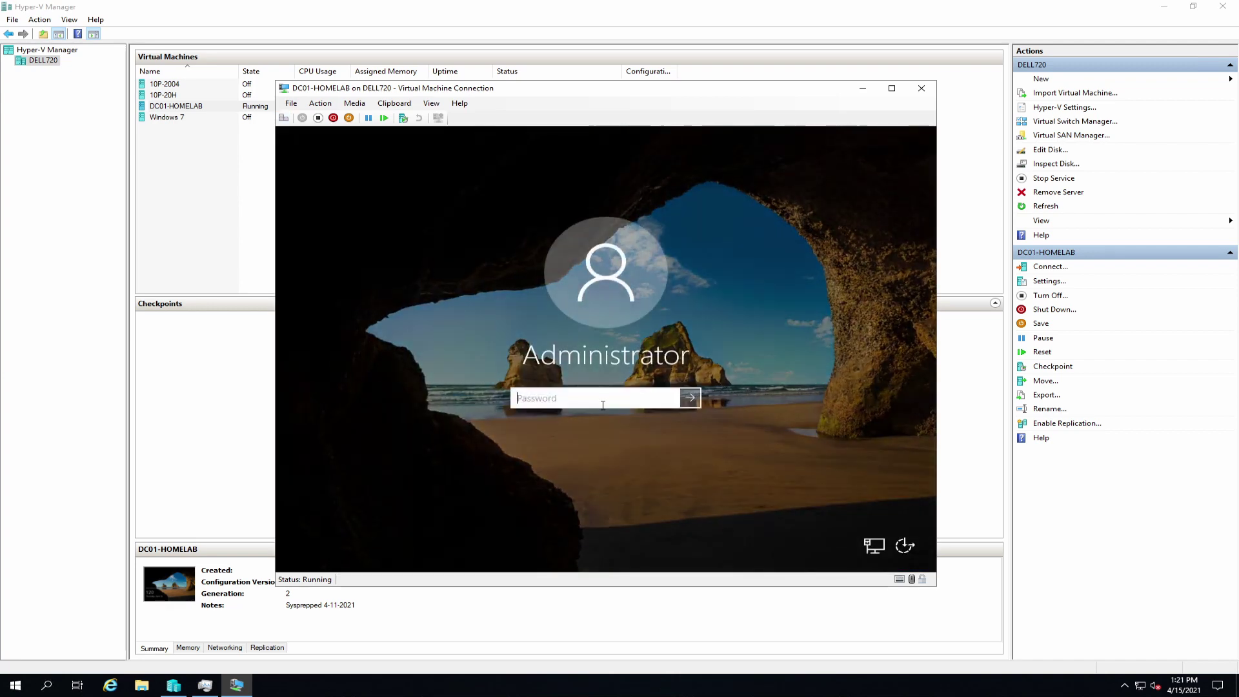
text(••)
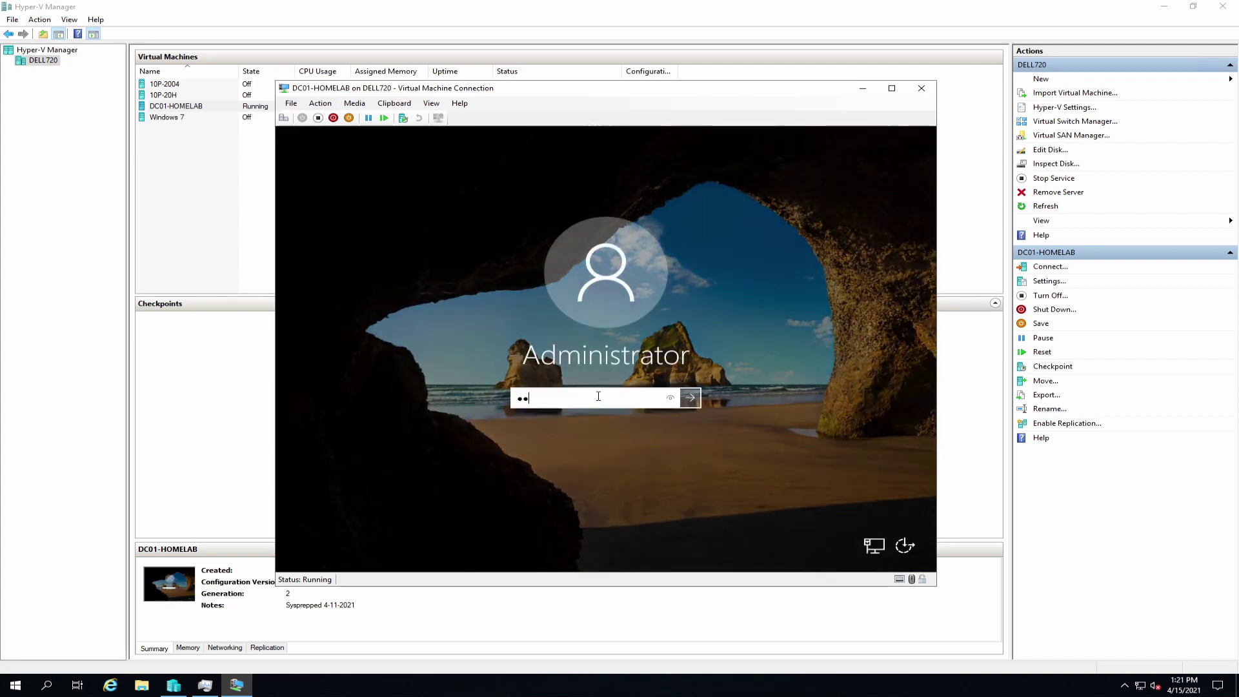
text(•••)
key(Return)
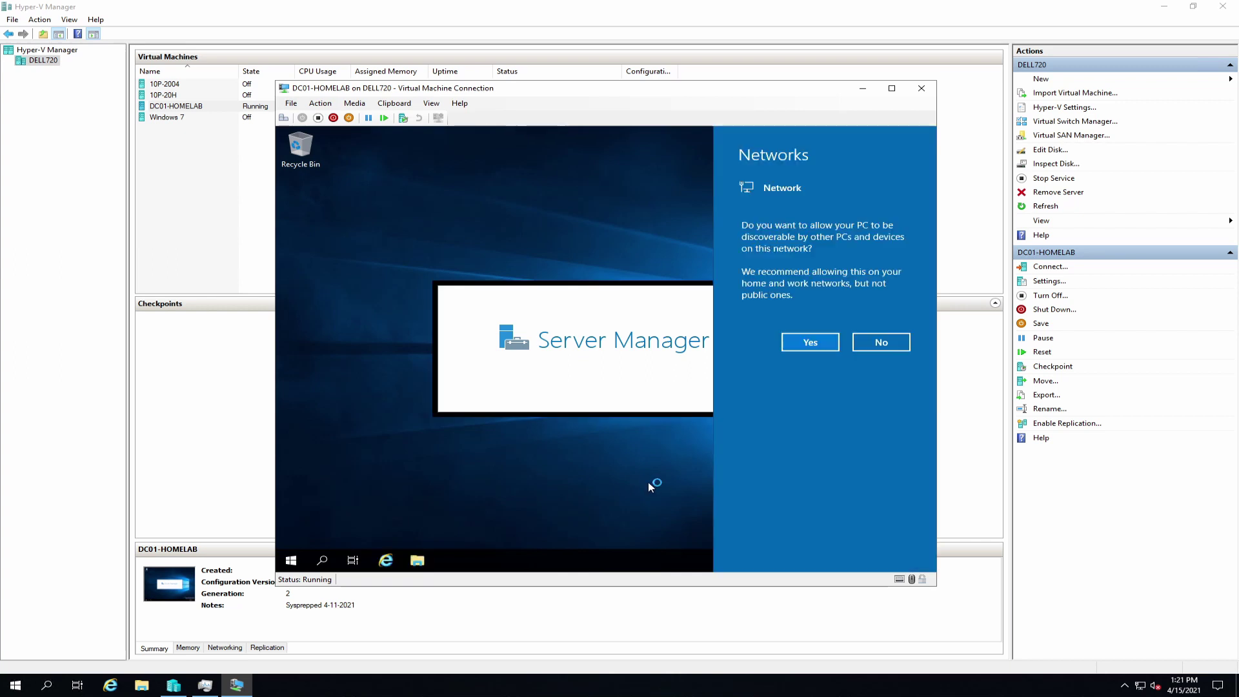
click(811, 342)
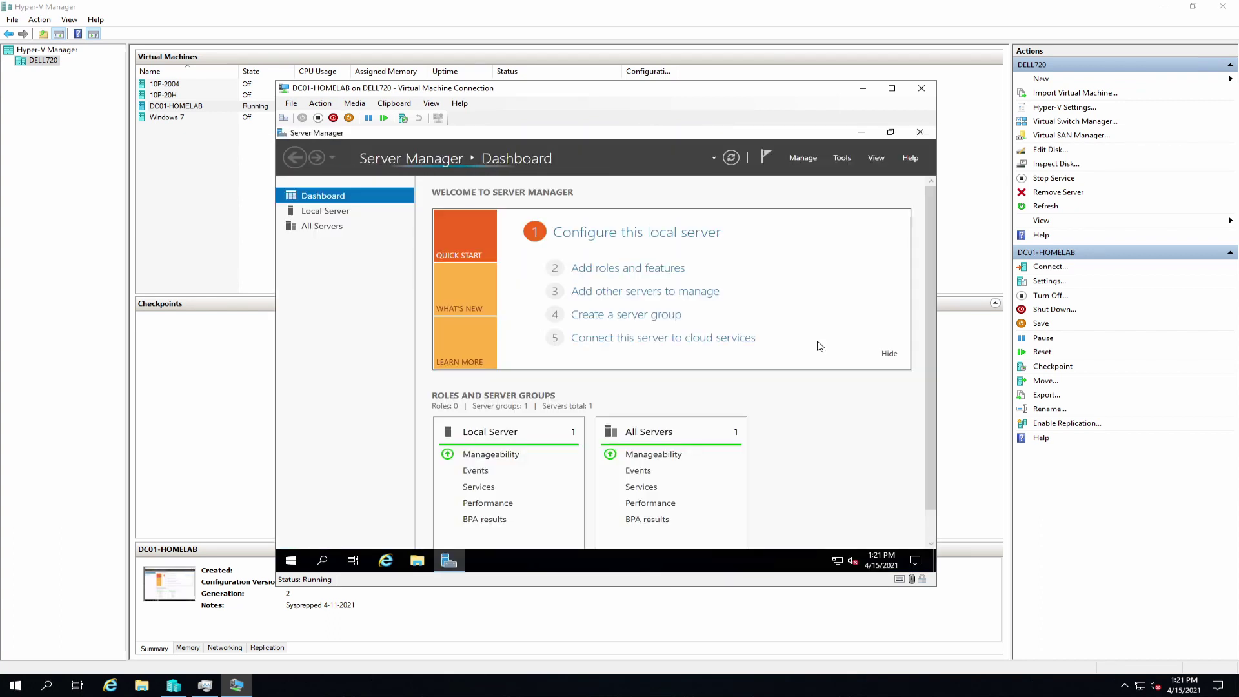
click(919, 133)
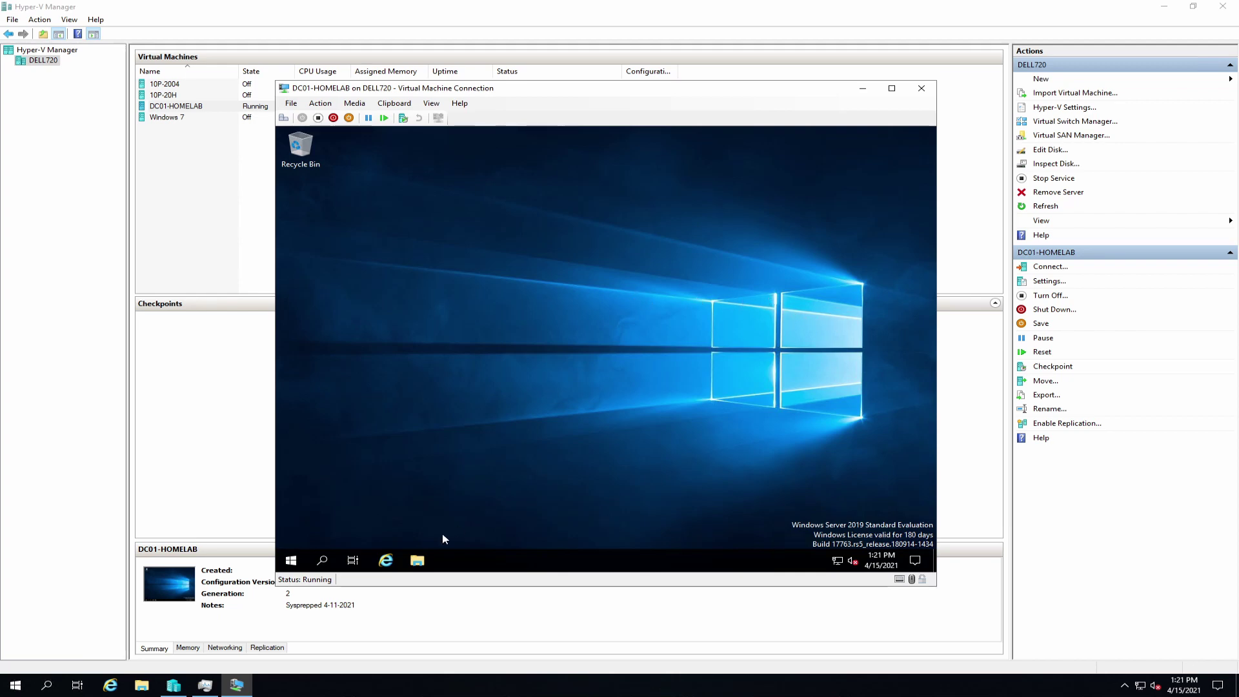
Step: Shut down the guest from Start > Power, then open the VM's Settings from File
click(289, 561)
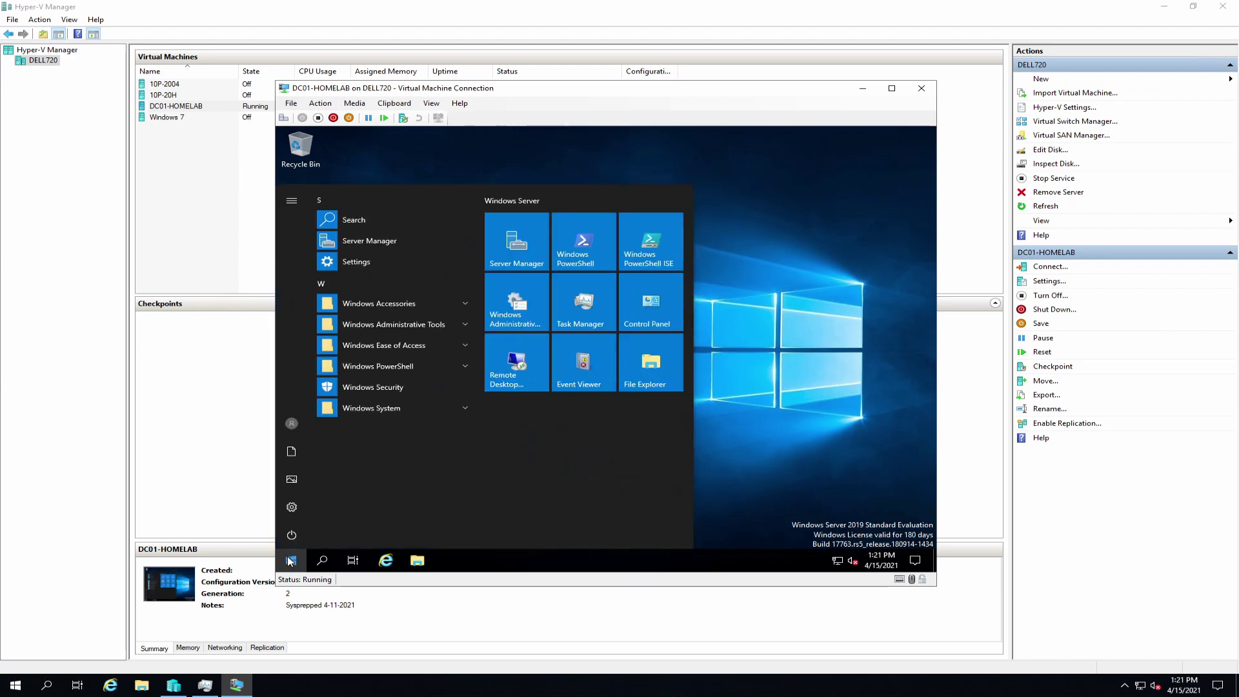
click(292, 536)
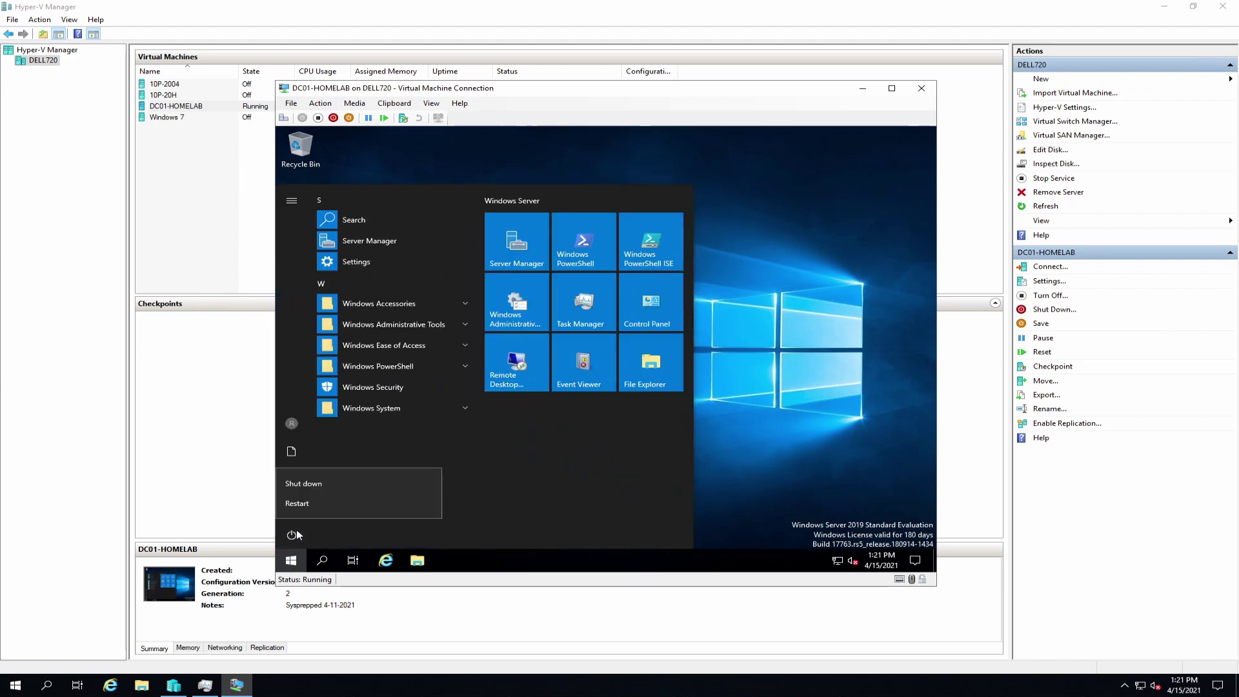
click(308, 485)
click(488, 502)
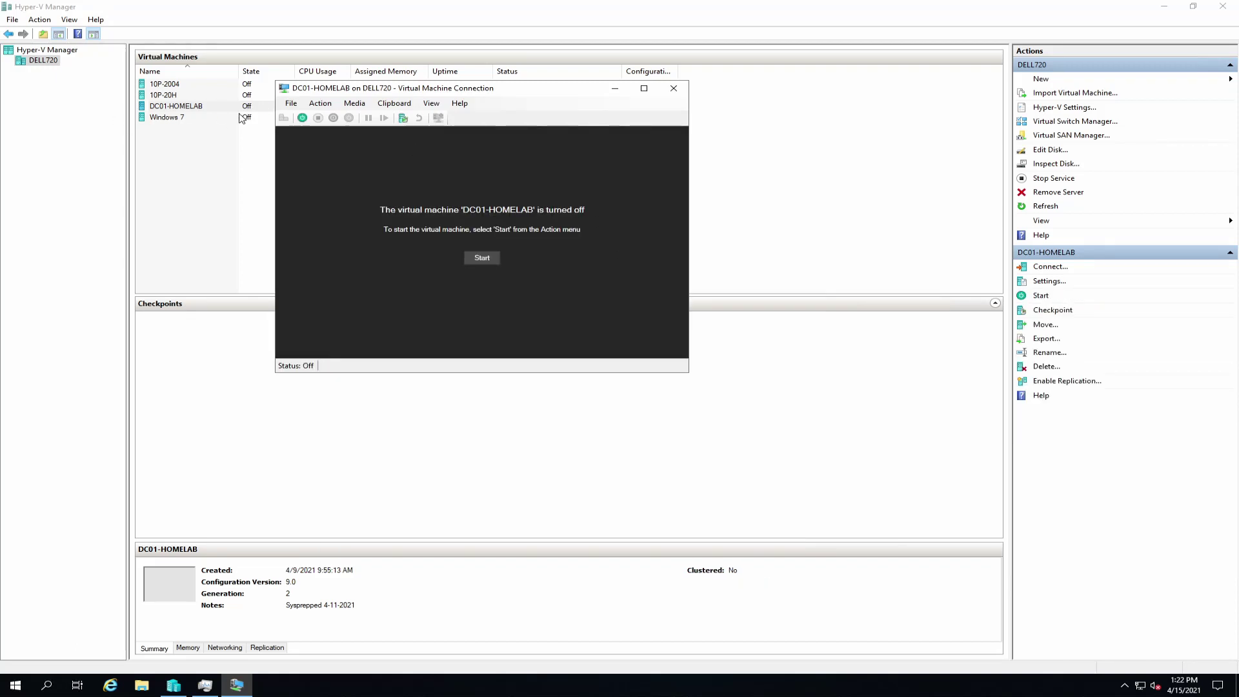
click(291, 104)
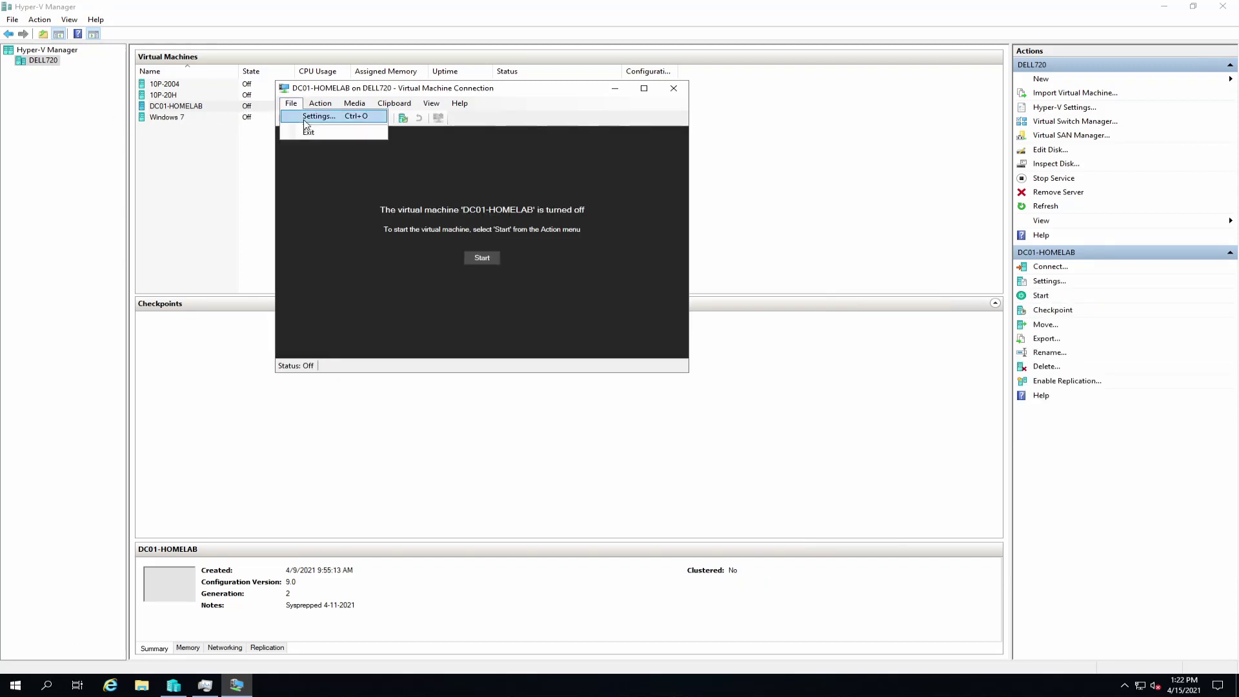
click(305, 124)
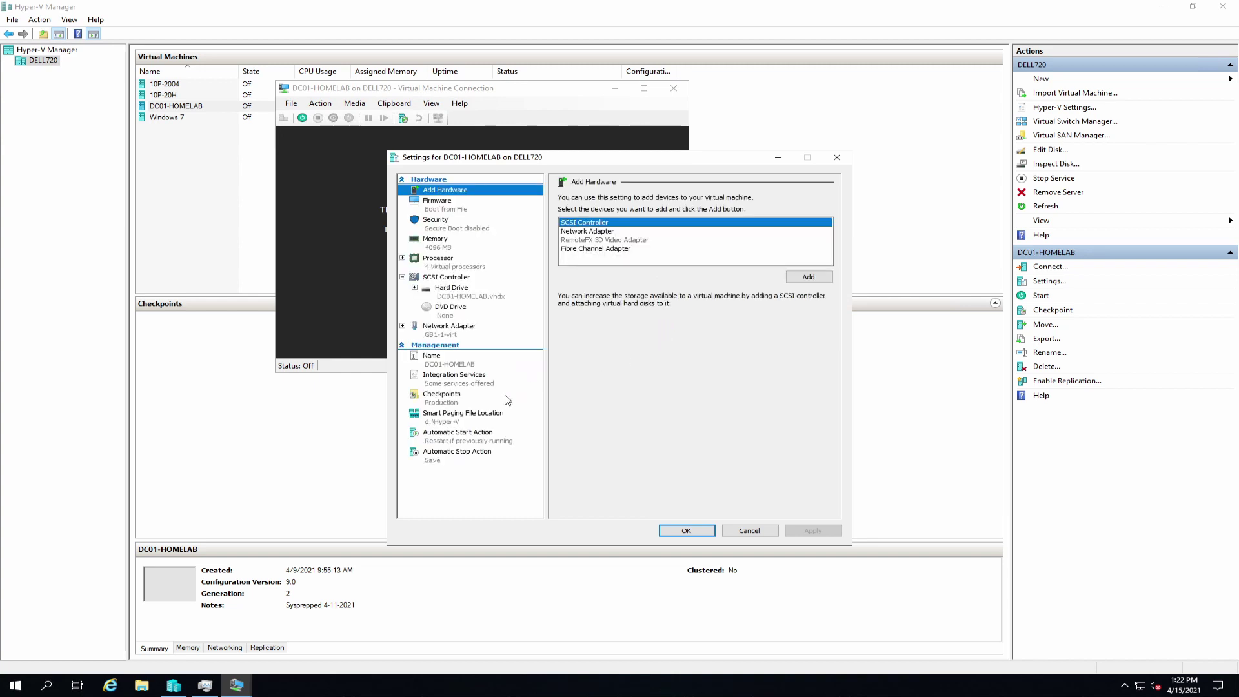
Step: Enable virtual LAN identification on the network adapter with VLAN ID 20, then apply and OK
click(455, 331)
click(570, 245)
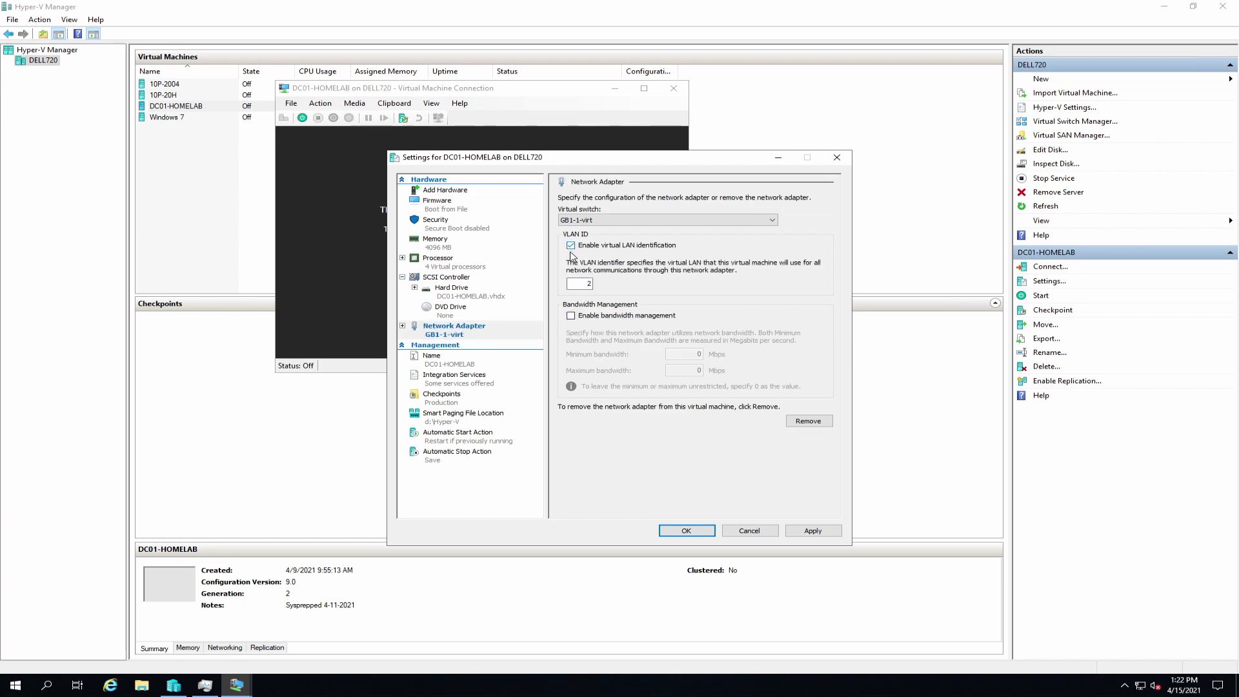
double_click(588, 284)
text(2)
double_click(584, 281)
text(20)
click(816, 530)
click(695, 533)
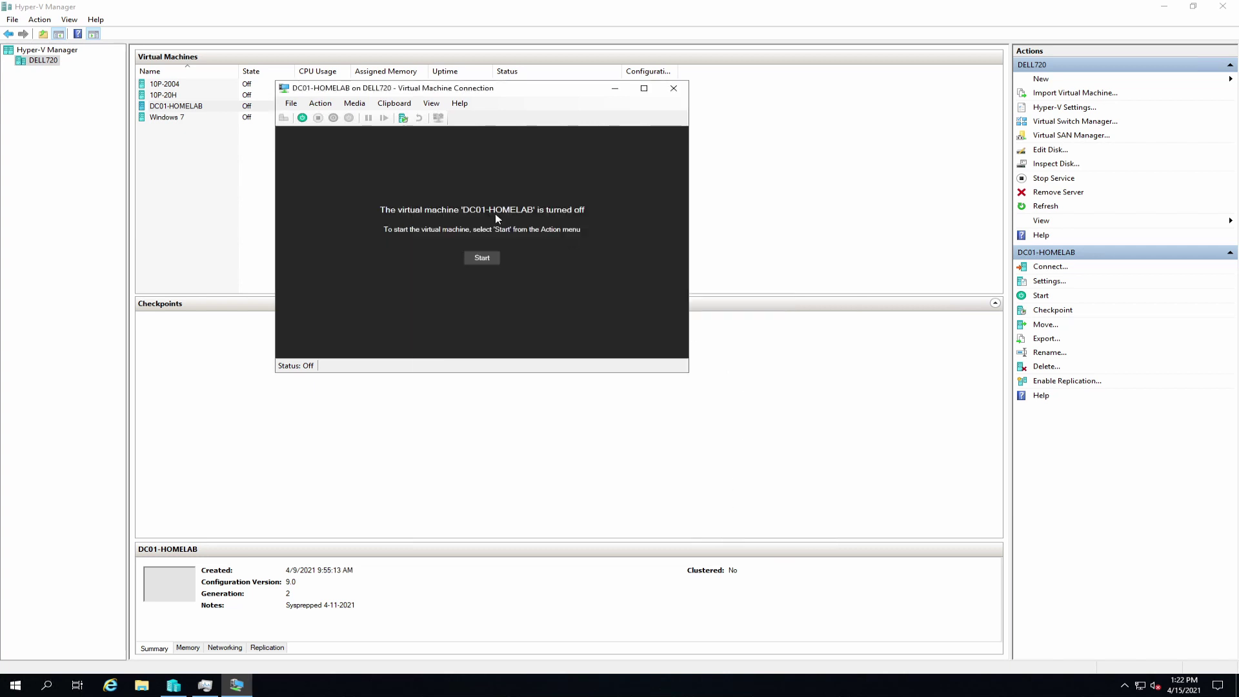
Step: Start DC01-HOMELAB, sign in with the Administrator password, and view Local Server in Server Manager
click(300, 119)
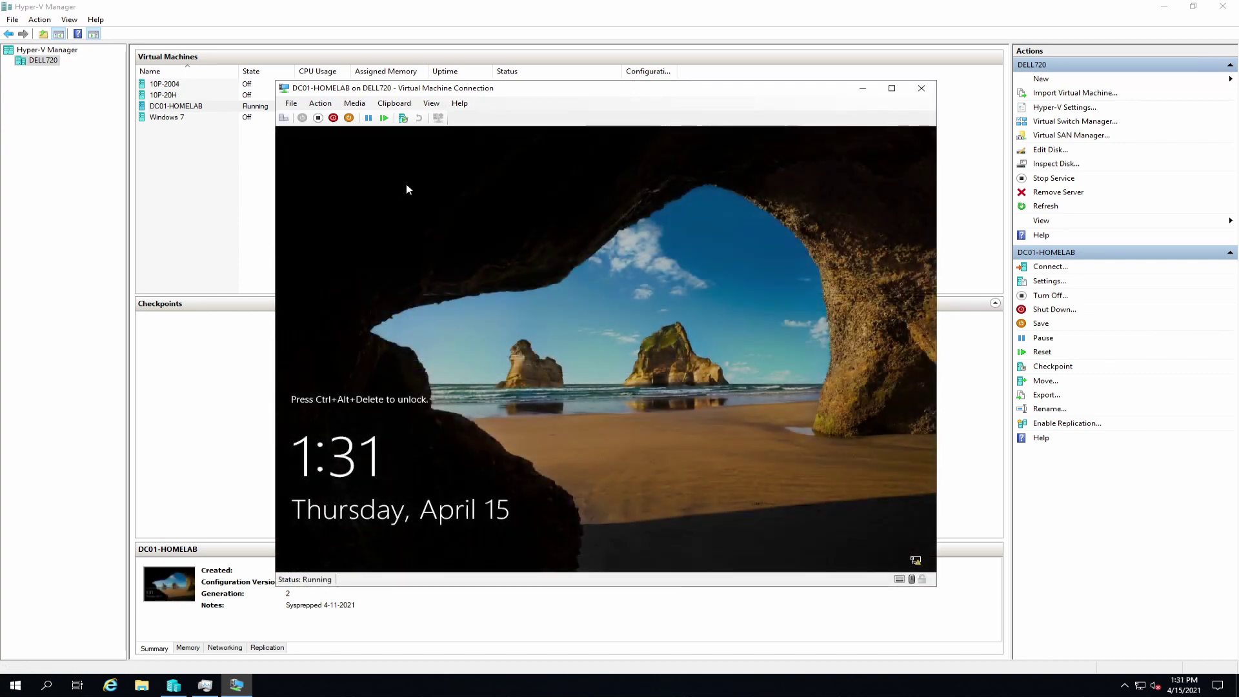
click(284, 119)
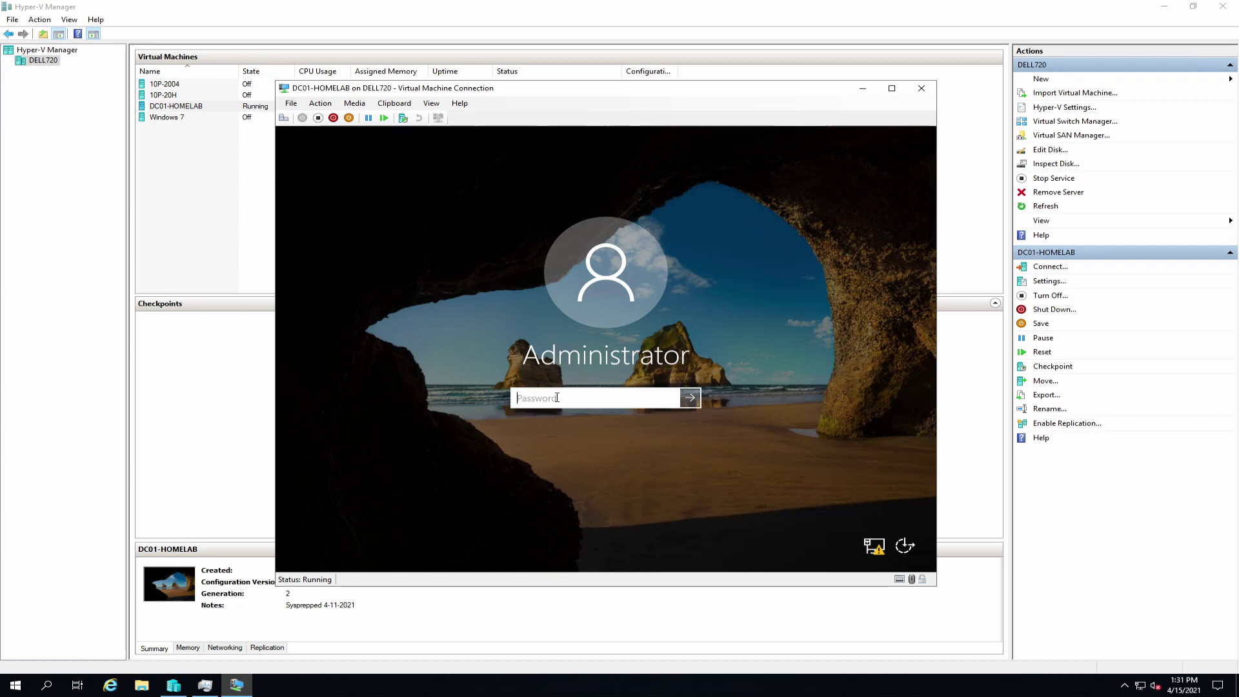
text(••••••)
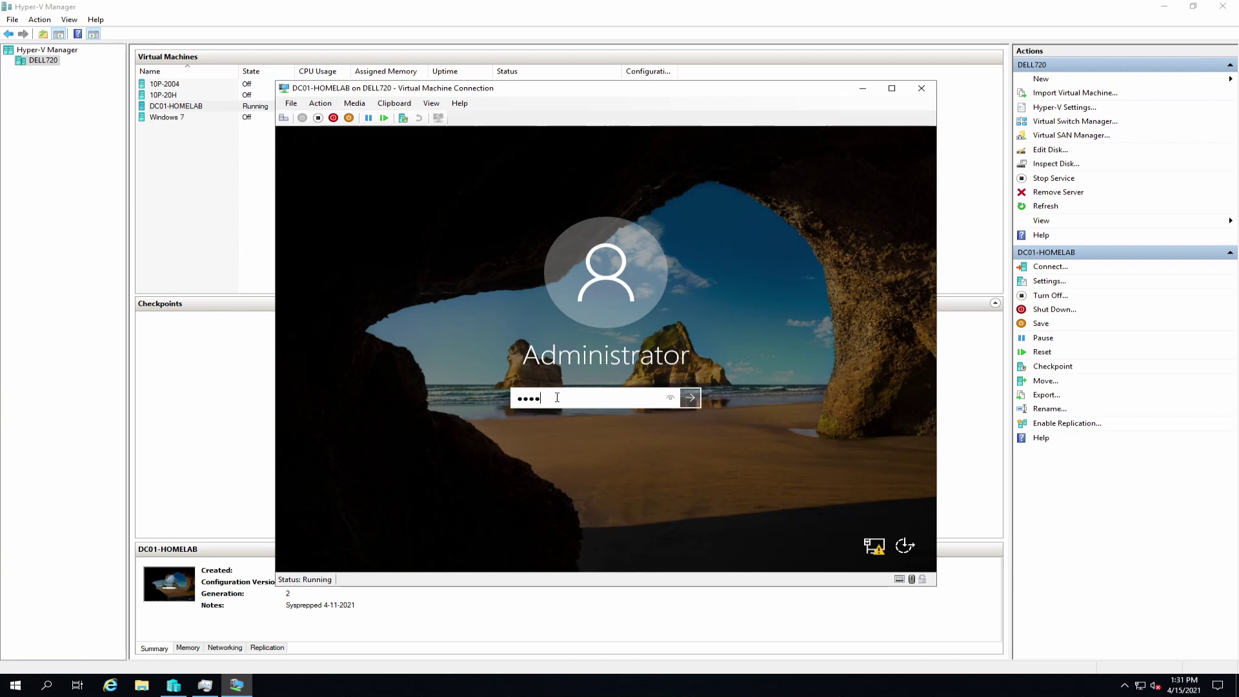
text(••••••)
key(Return)
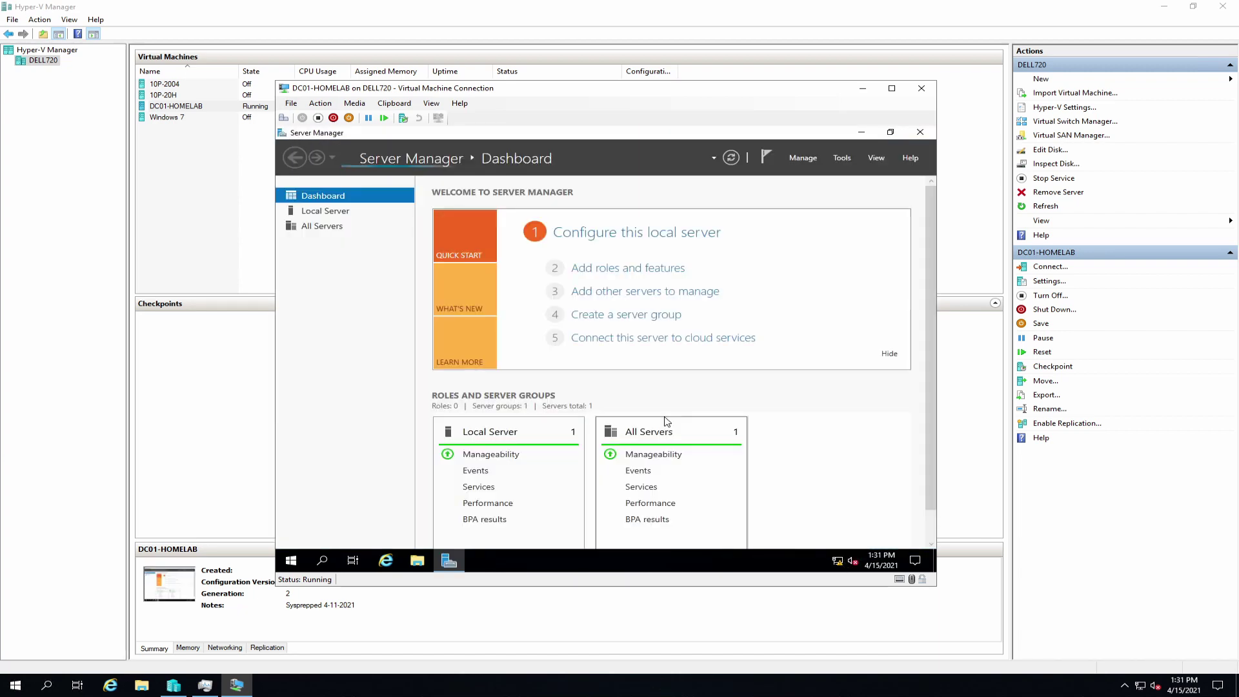
click(331, 215)
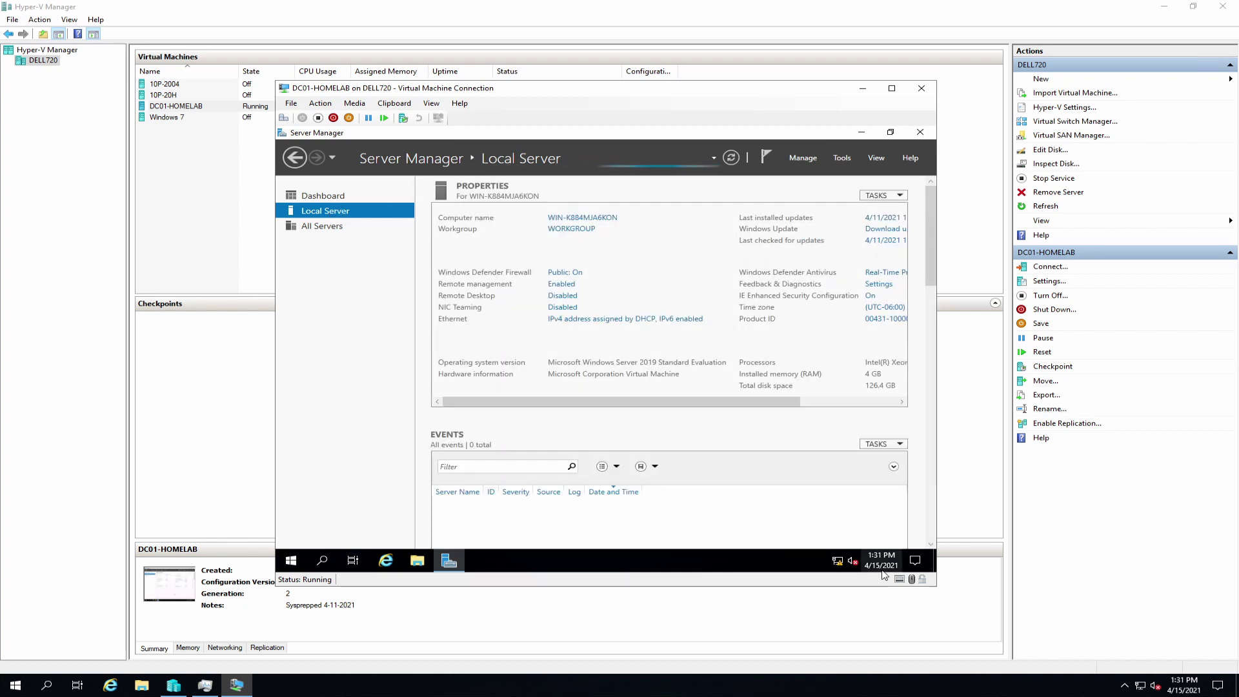
mouse_move(837, 563)
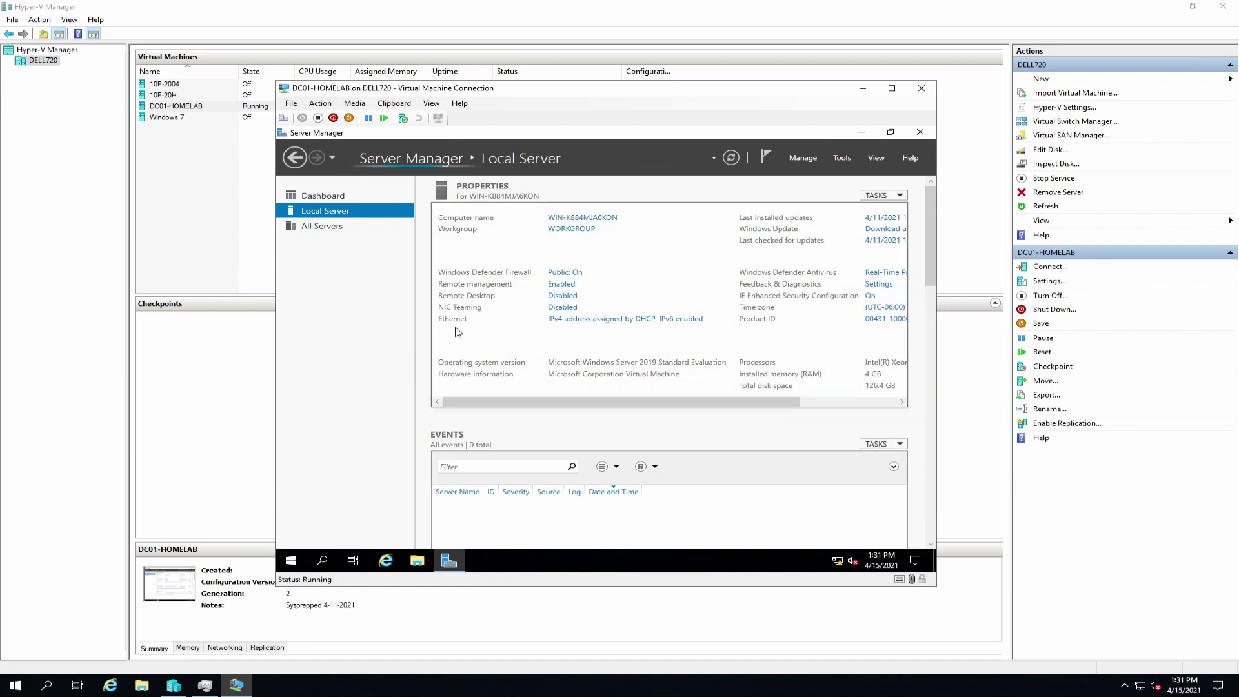
Step: Rename the Ethernet adapter to 10GB in Network Connections
click(598, 321)
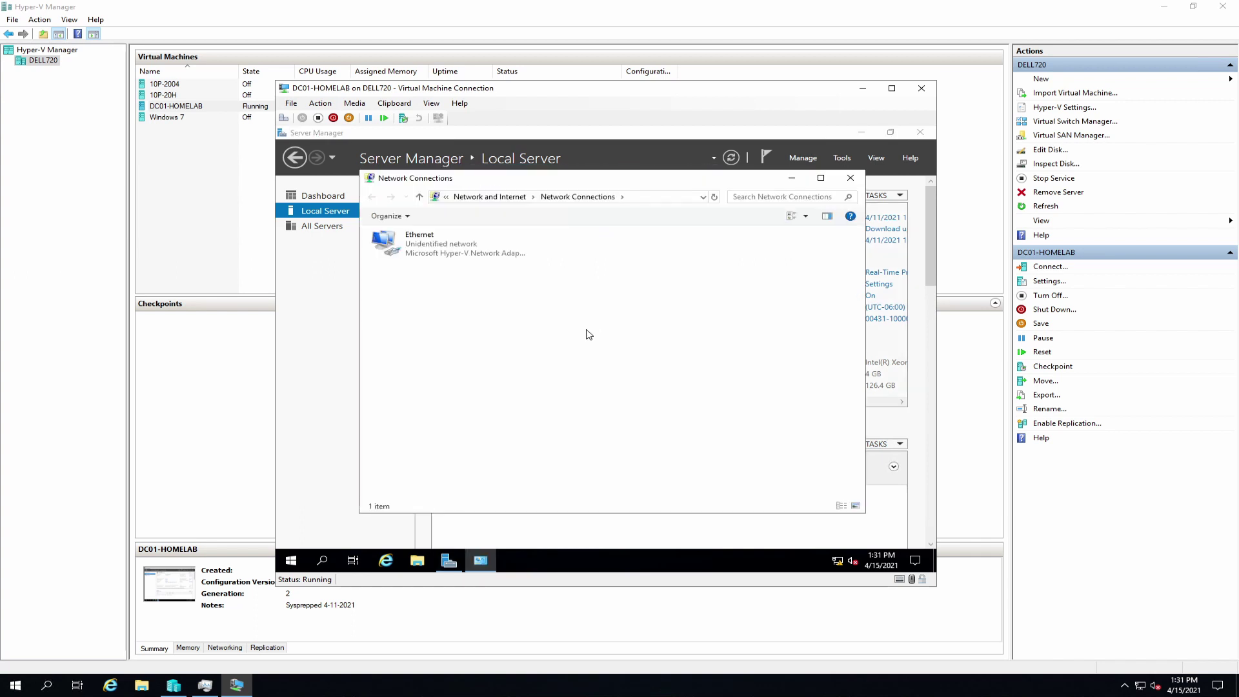
click(417, 248)
right_click(417, 249)
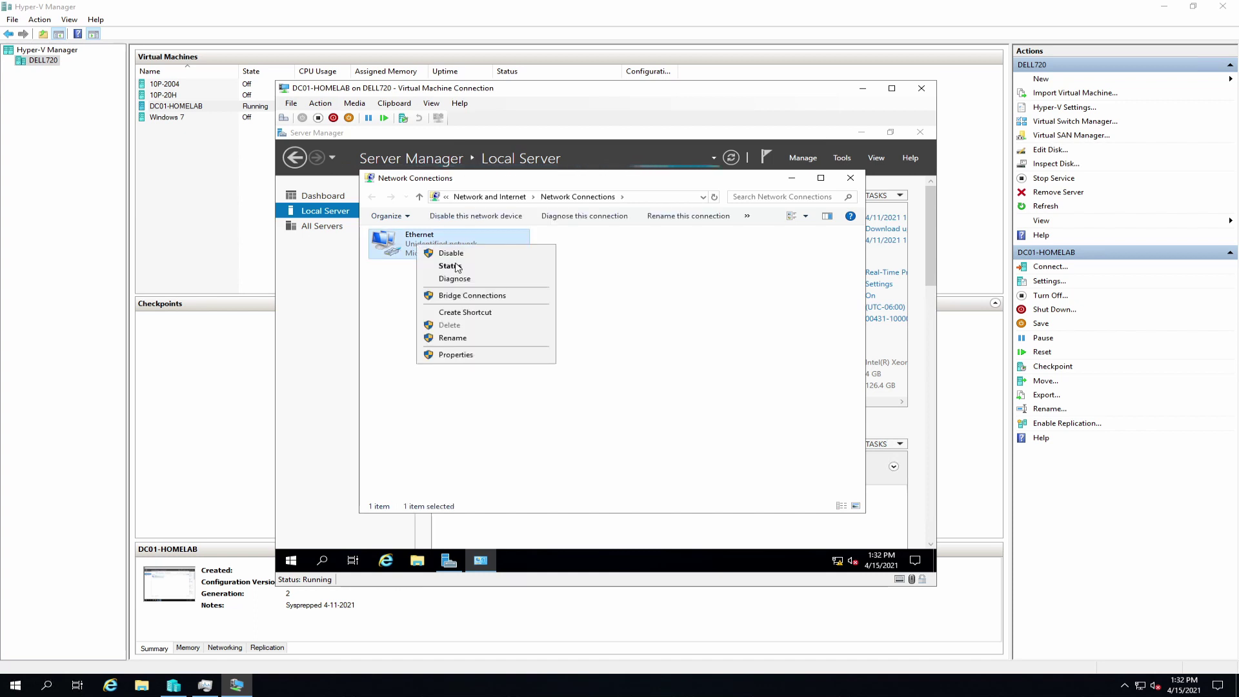
click(479, 338)
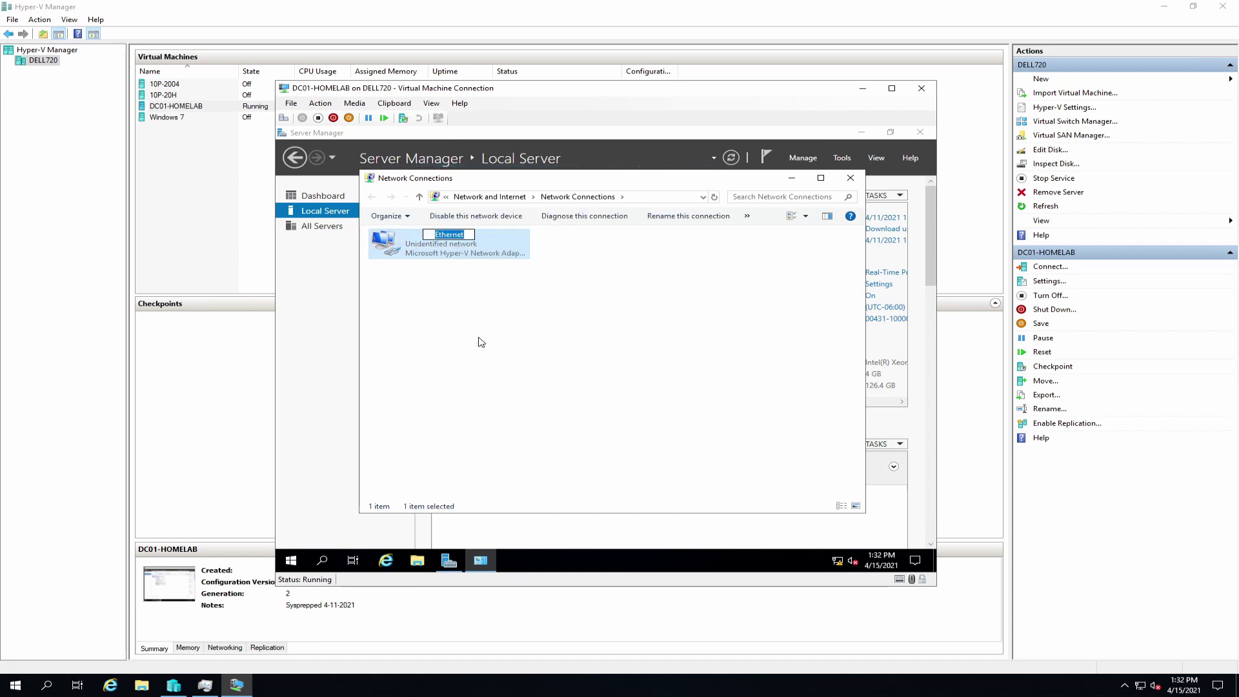
text(10GB)
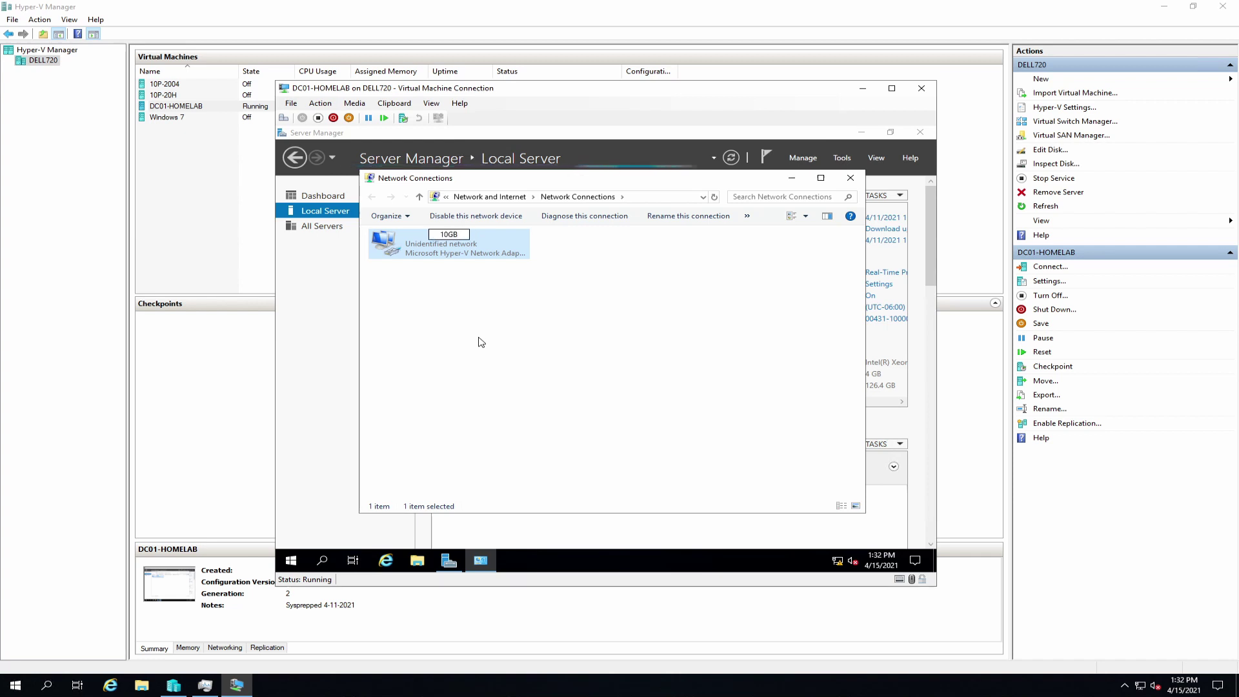
key(Return)
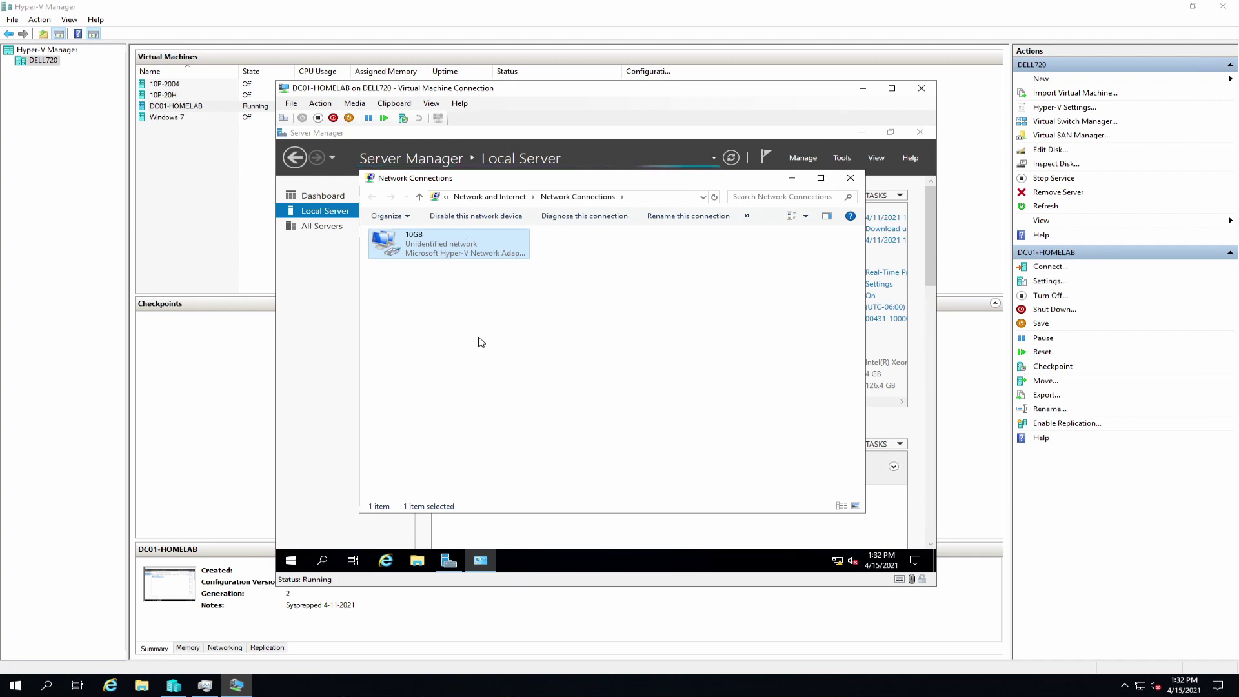
Step: Give the 10GB adapter static IPv4 192.168.20.1, gateway 192.168.20.254, DNS 8.8.8.8
right_click(445, 250)
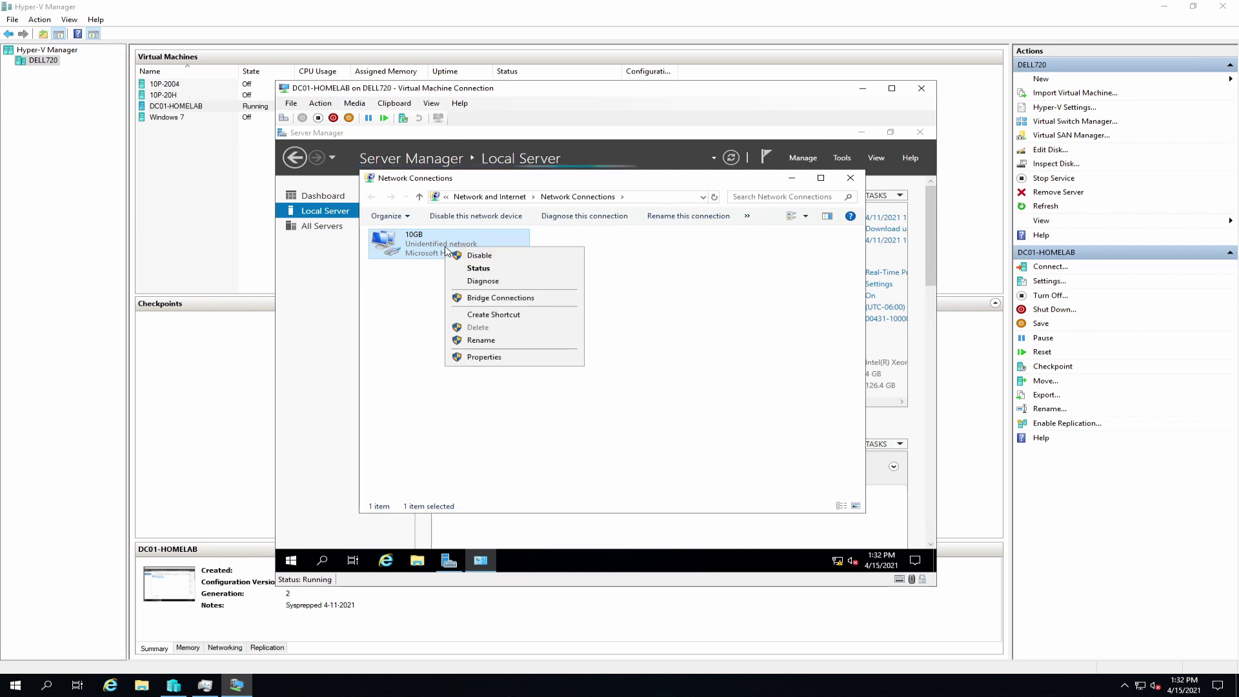
click(507, 362)
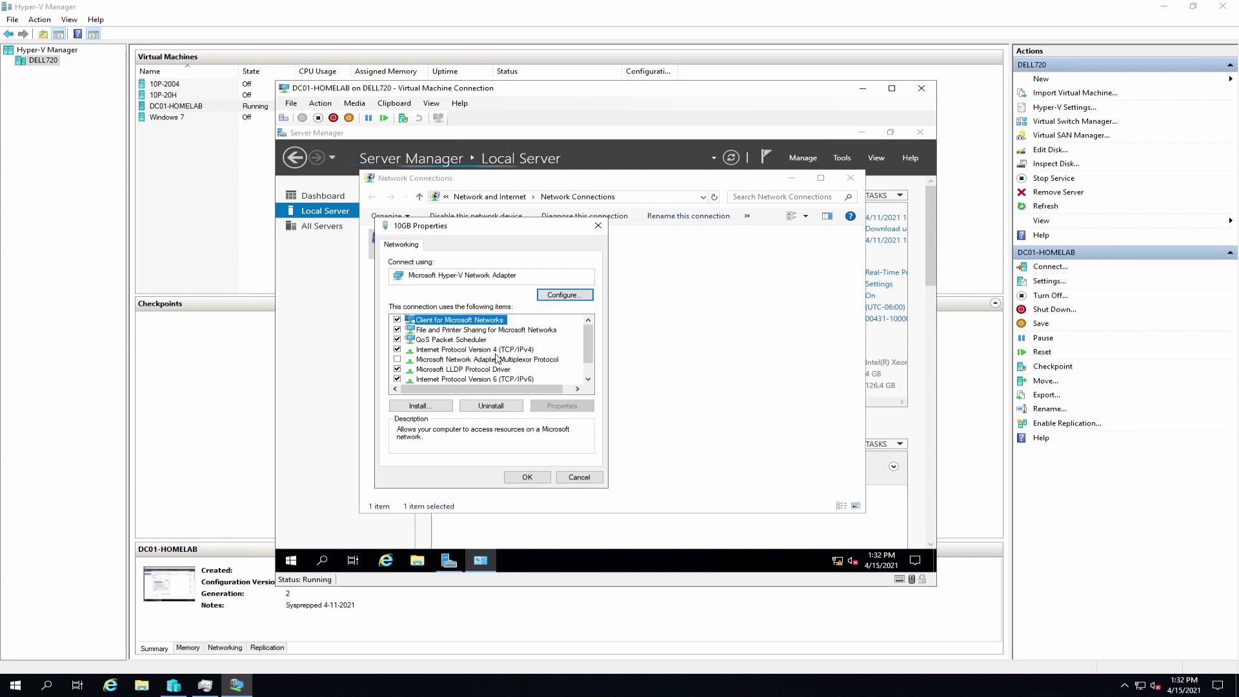
double_click(472, 351)
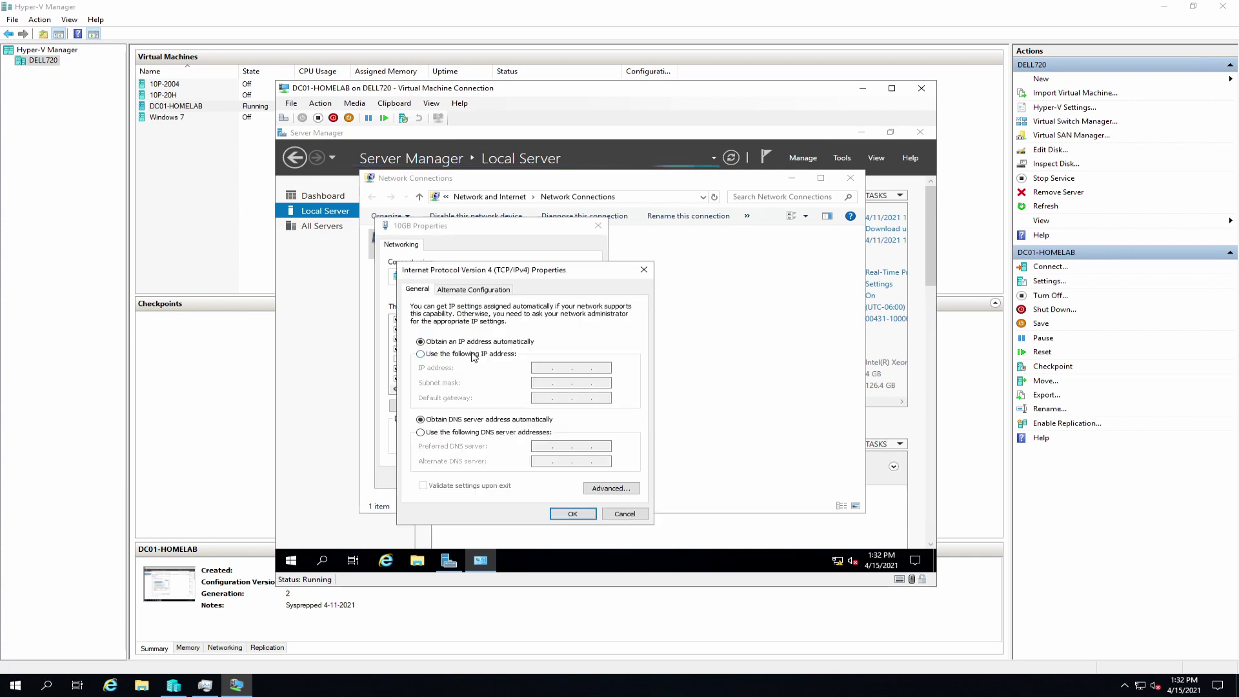
click(472, 354)
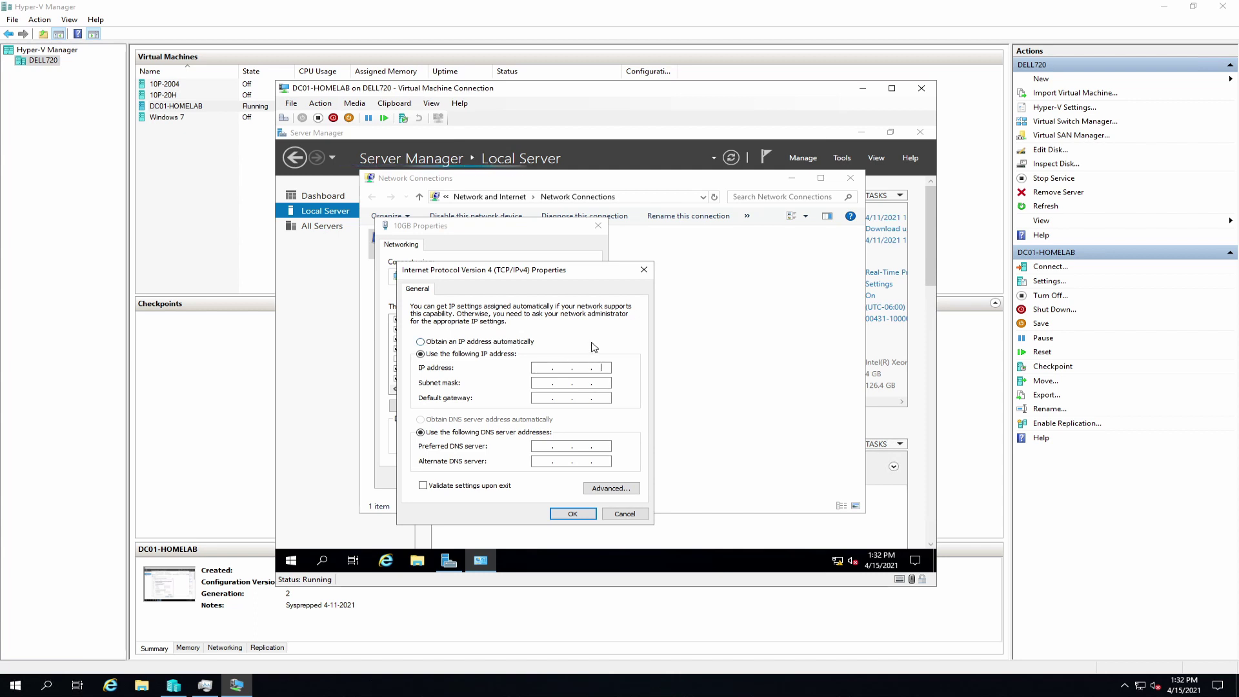
click(546, 367)
text(192 . 168 . 20 . )
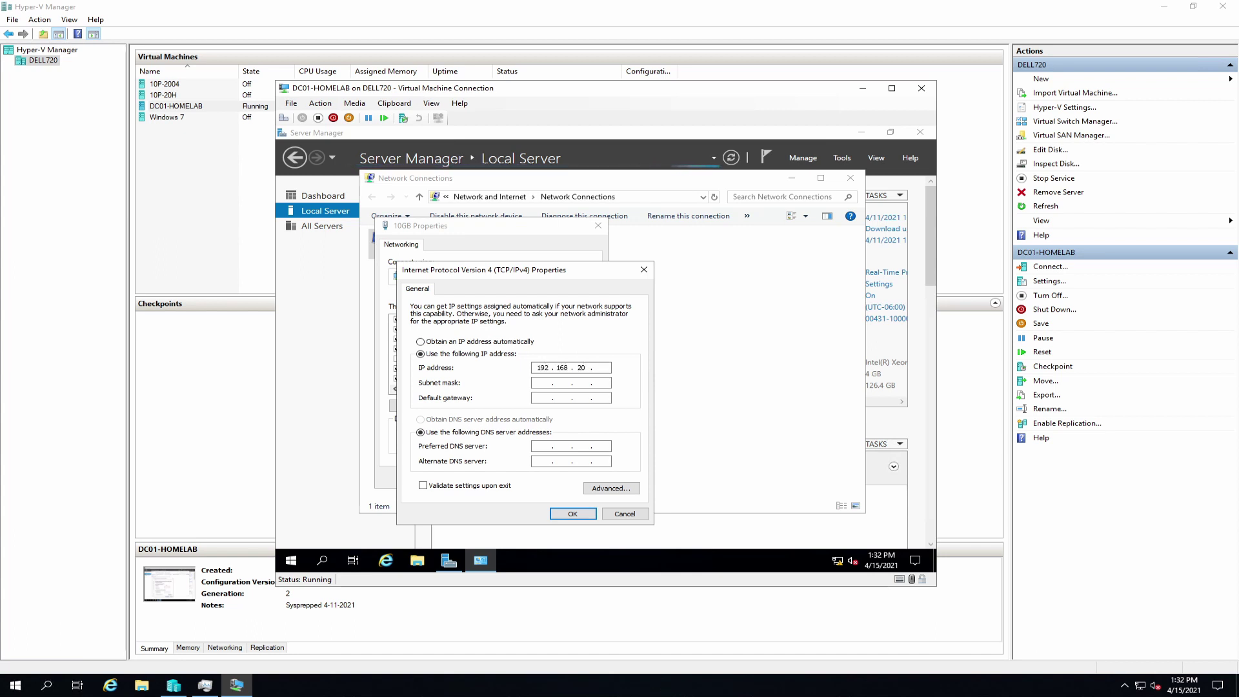
text(1)
key(Tab)
key(Tab)
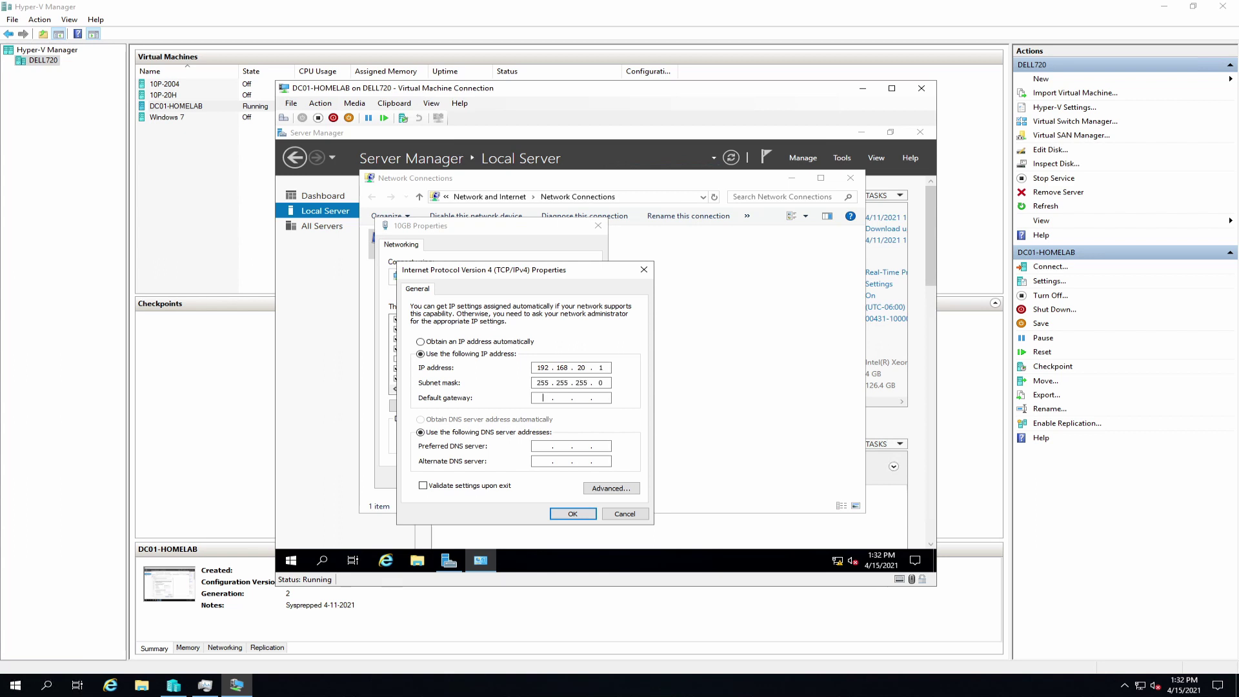
text(192 . 168 . 20 .)
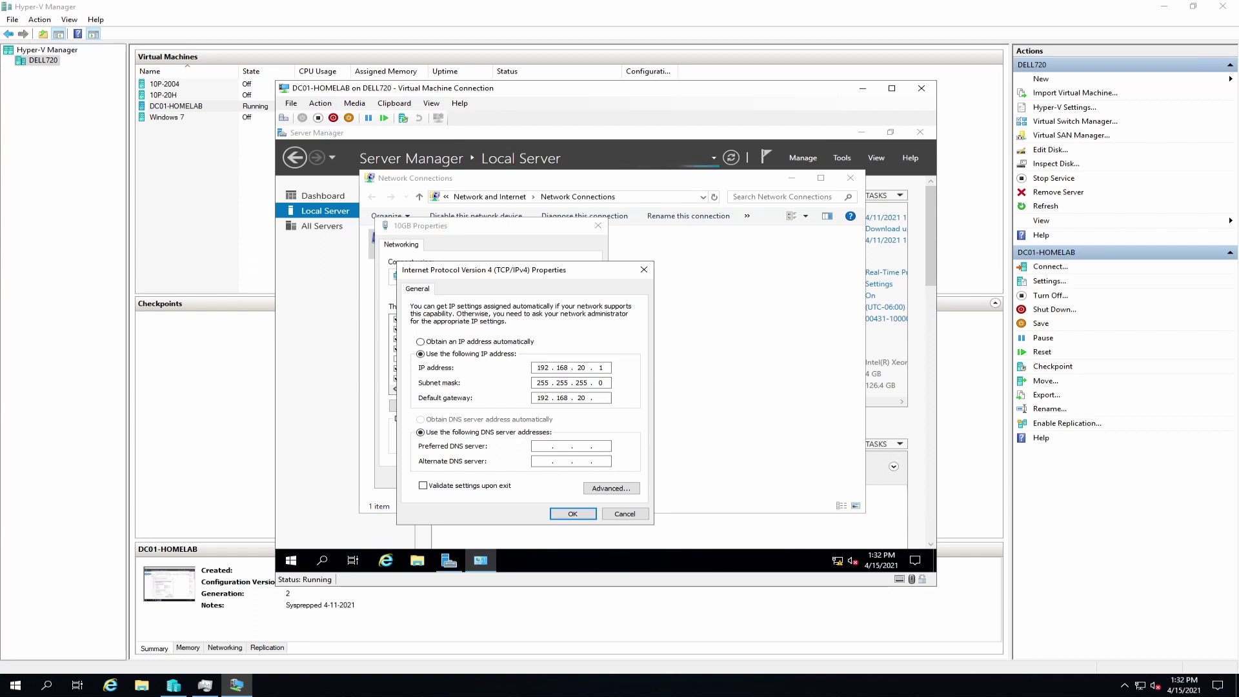
text(254)
key(Tab)
key(Tab)
text(8.8.8.)
click(573, 515)
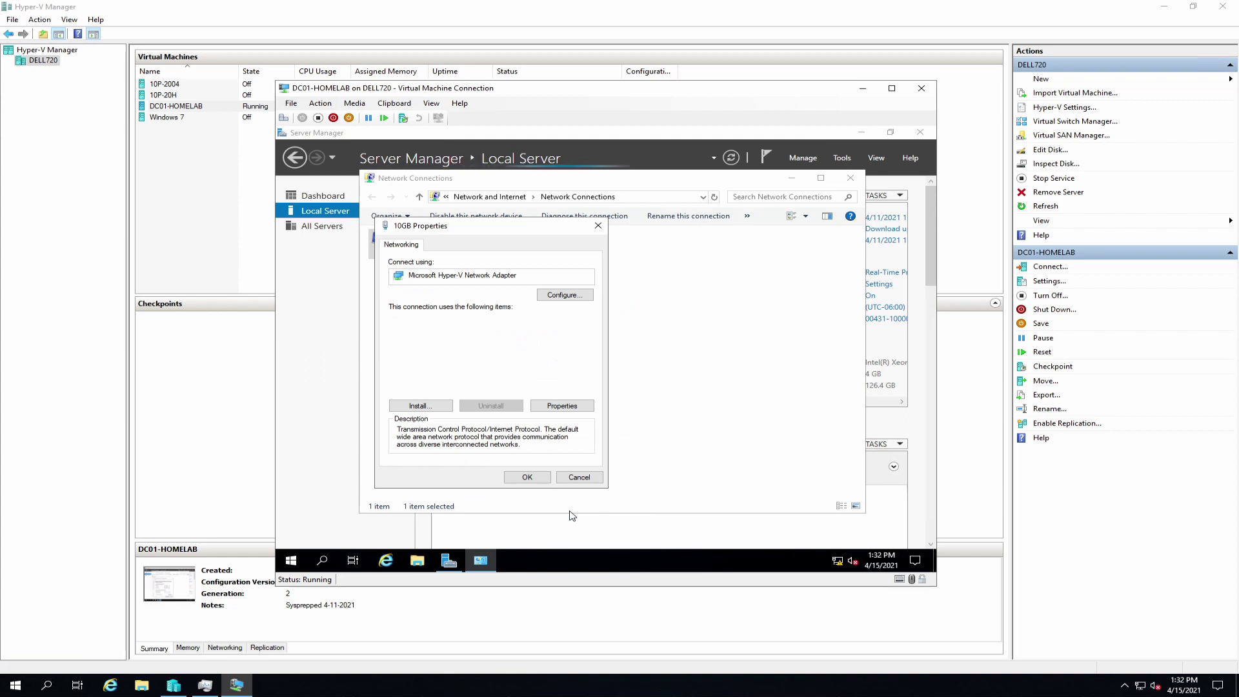
click(527, 478)
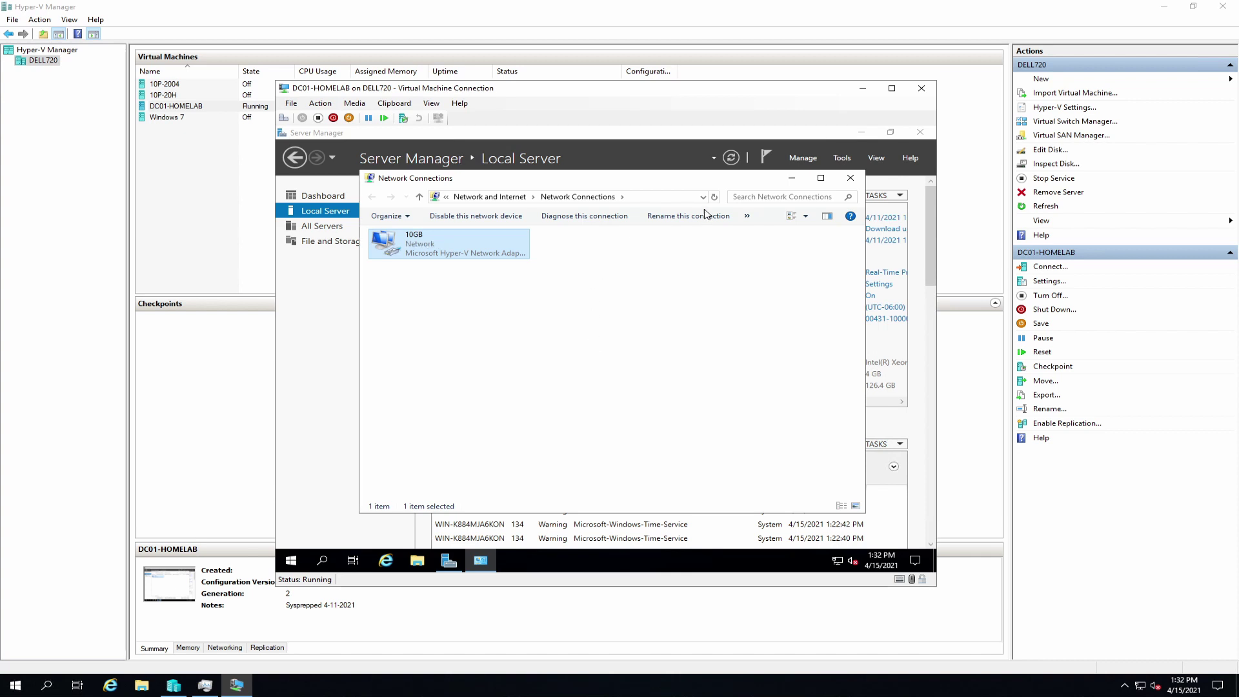
Step: Close Network Connections, refresh Server Manager, and launch Windows PowerShell (Admin)
click(850, 178)
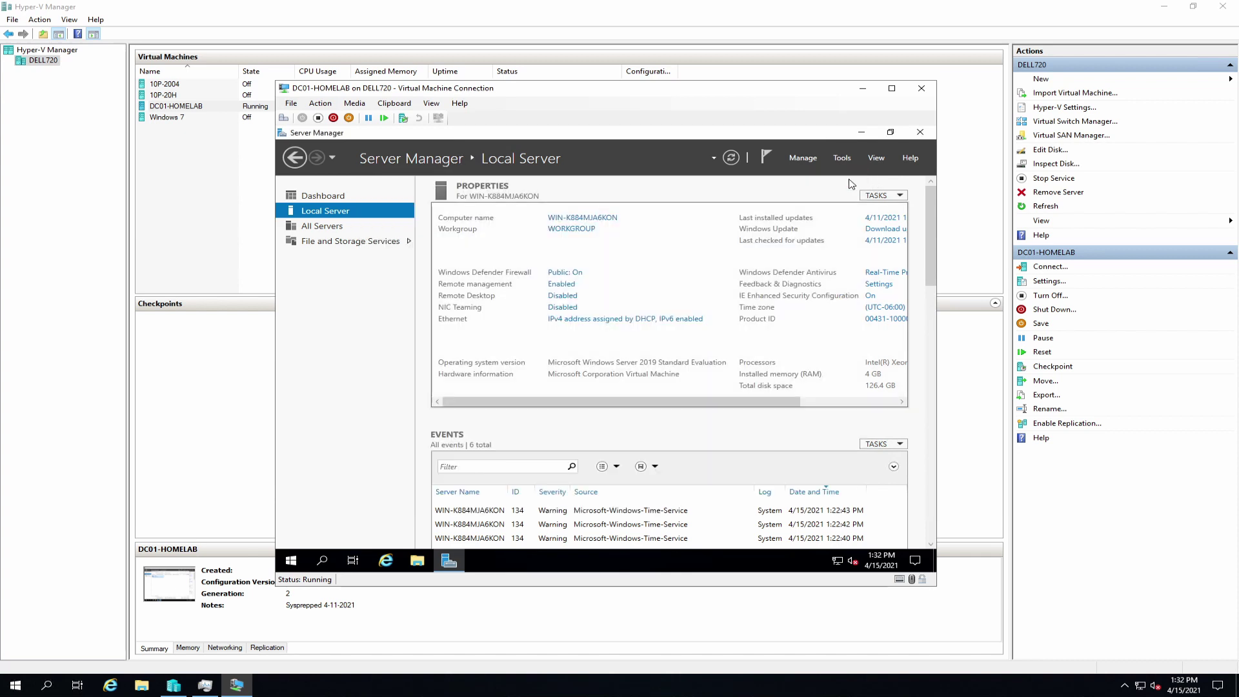
click(732, 159)
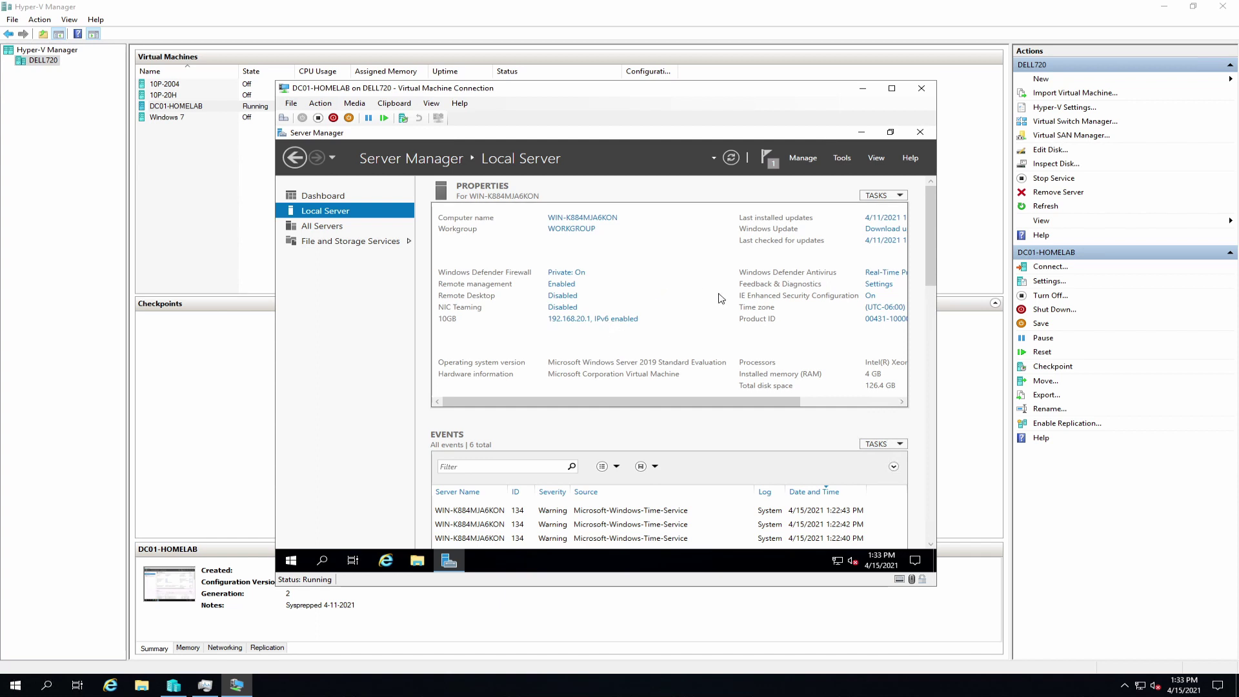
click(291, 561)
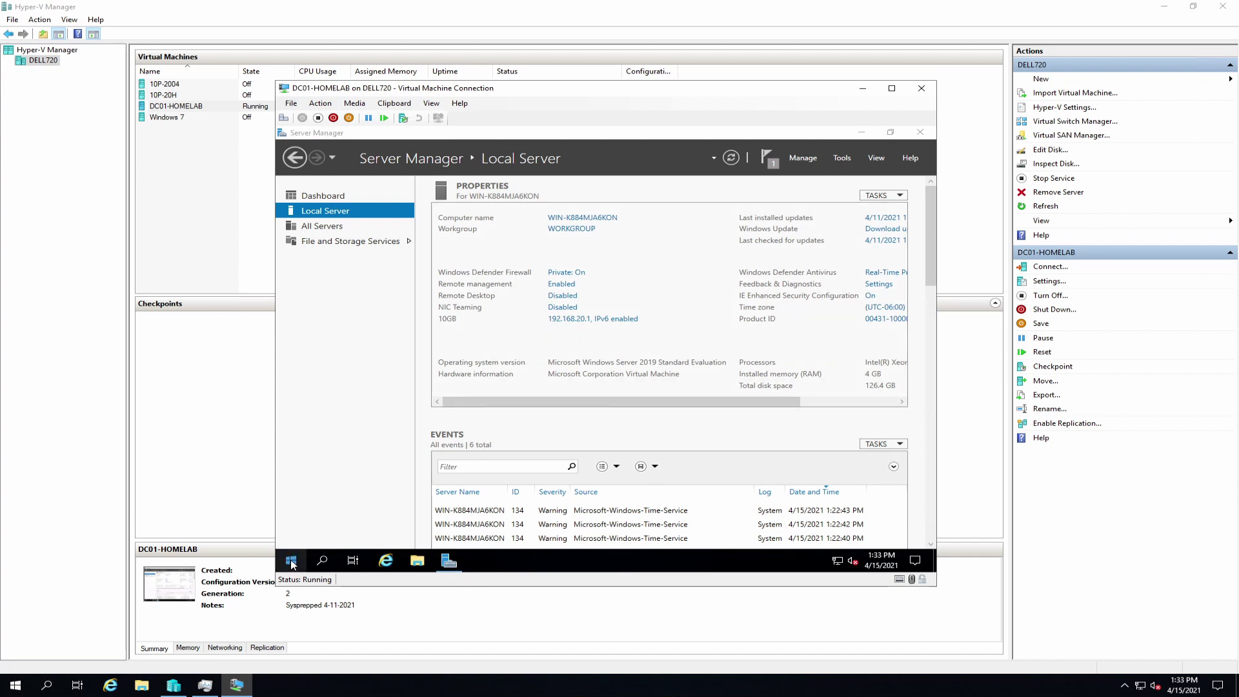
right_click(292, 563)
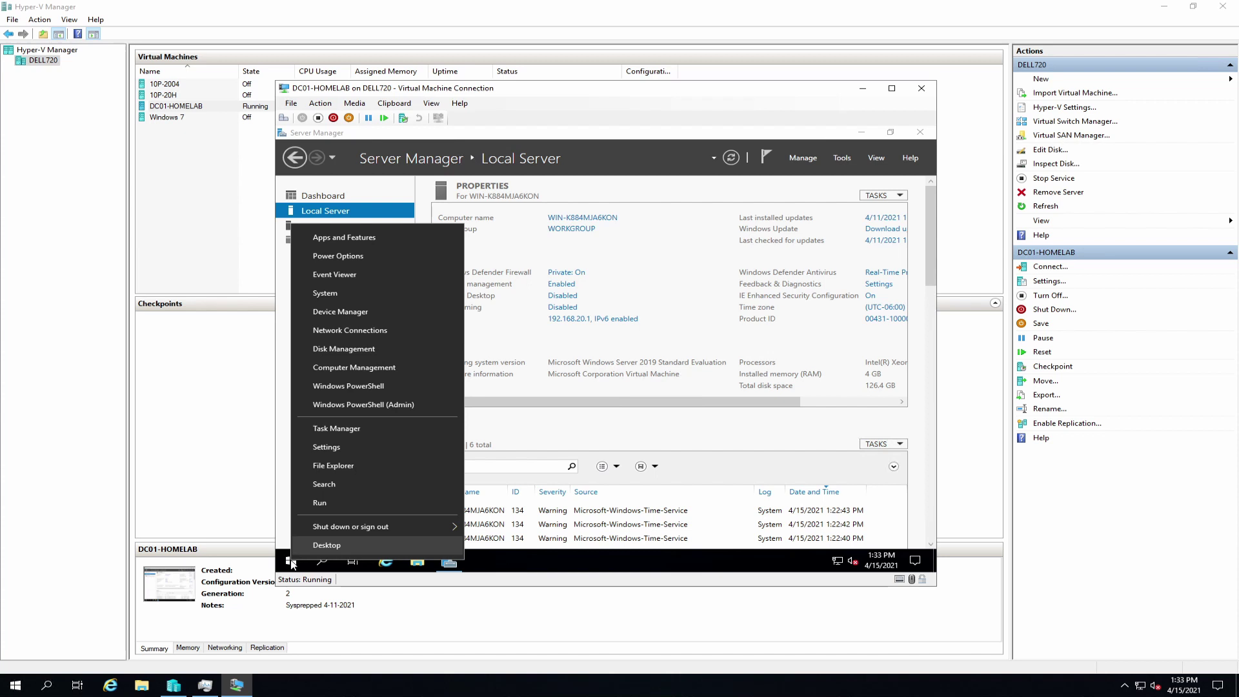
click(358, 406)
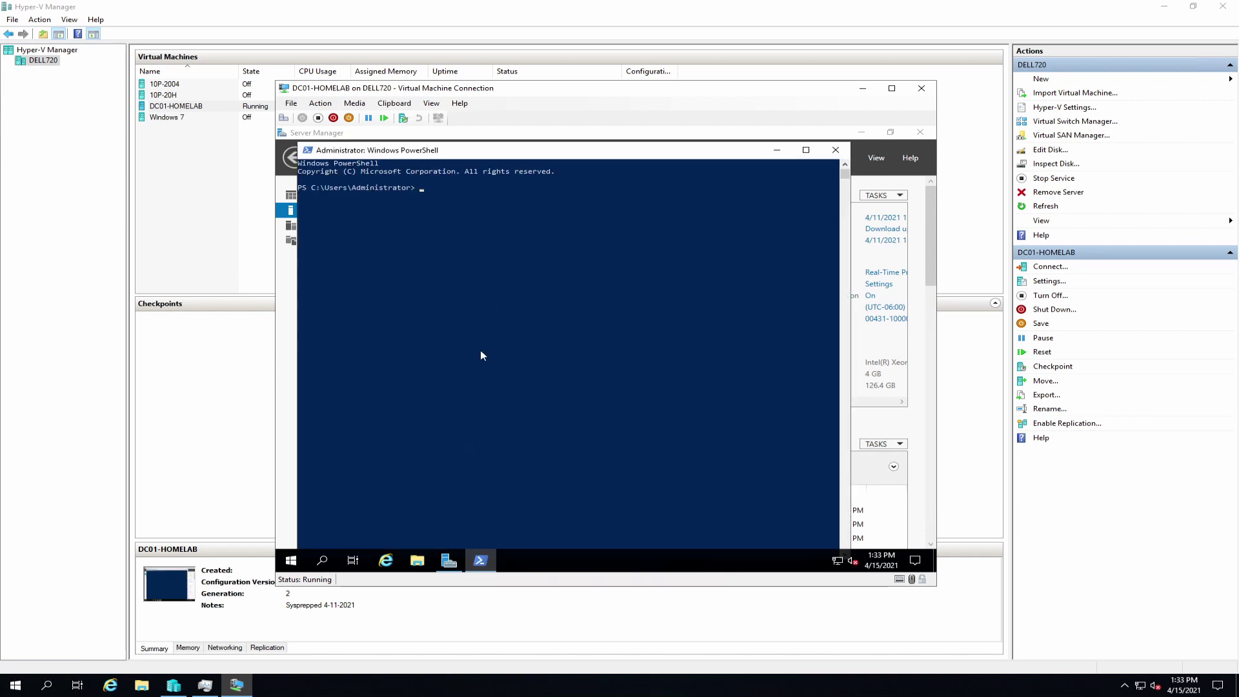
Step: Ping 8.8.8.8, google.com and 192.168.5.1 from PowerShell
text(ping 8.8.8.8)
key(Return)
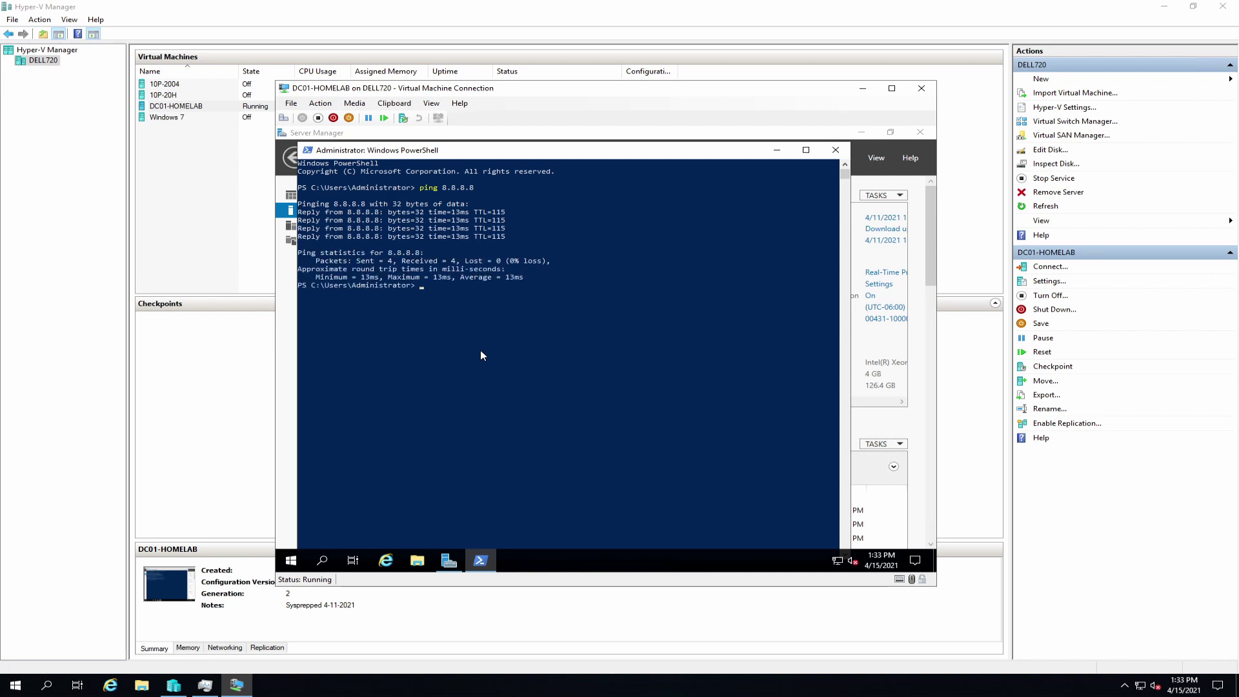
text(ping google.com)
key(Return)
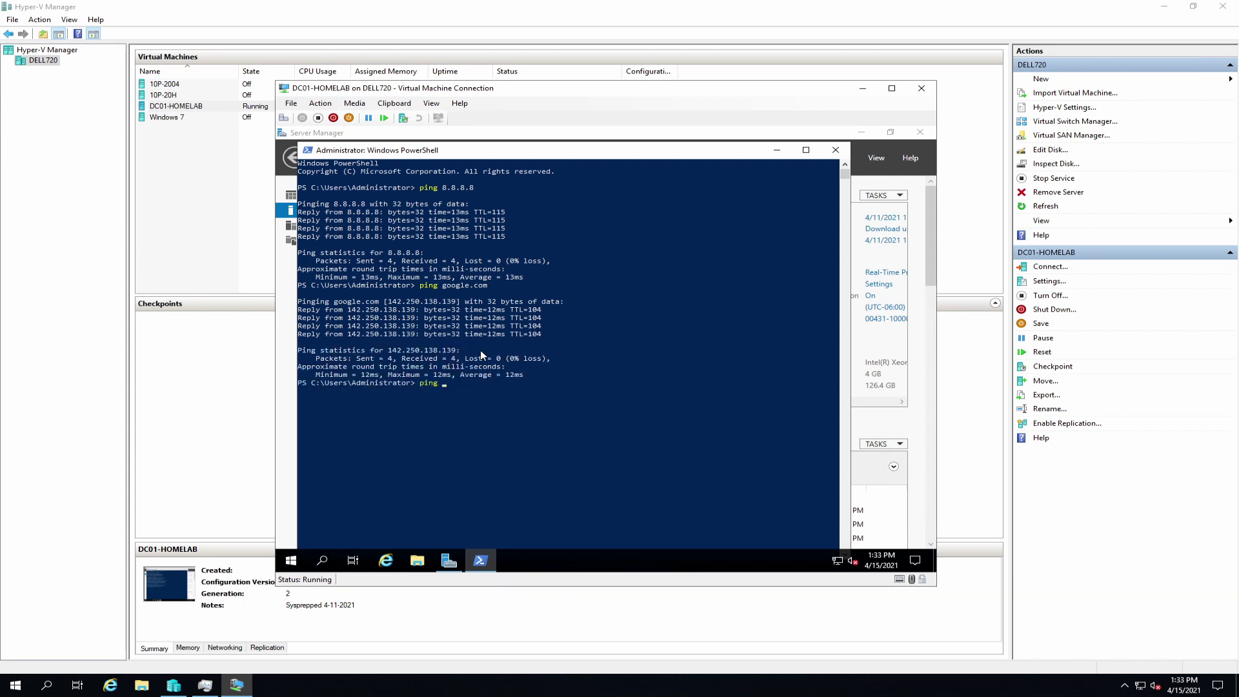
text(.168.5.1)
key(Return)
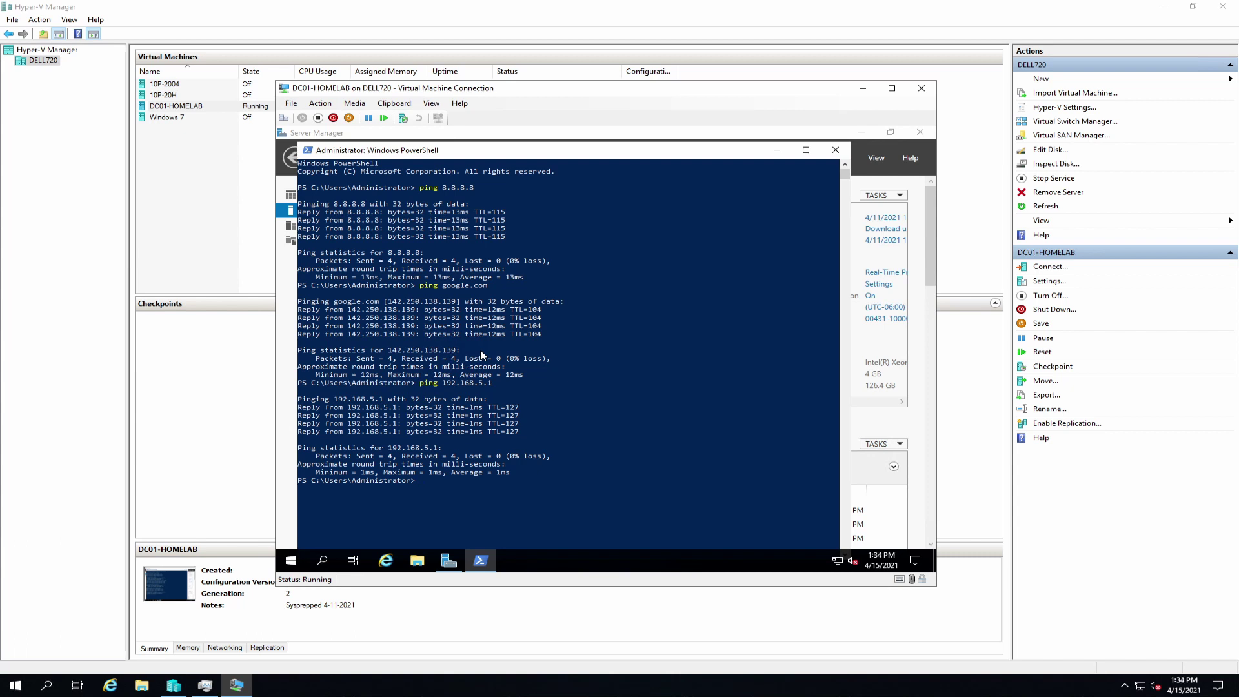
Step: Ping host gandalf, then exit PowerShell
text(ping gandalf)
key(Return)
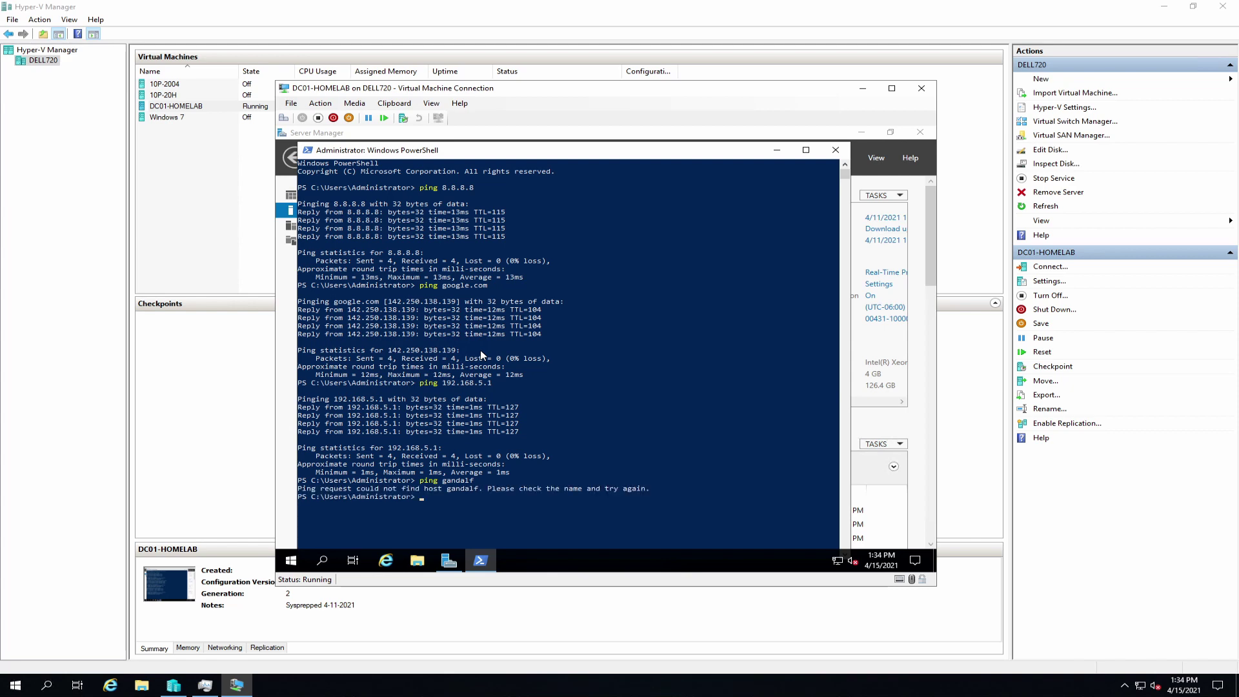
key(alt+F4)
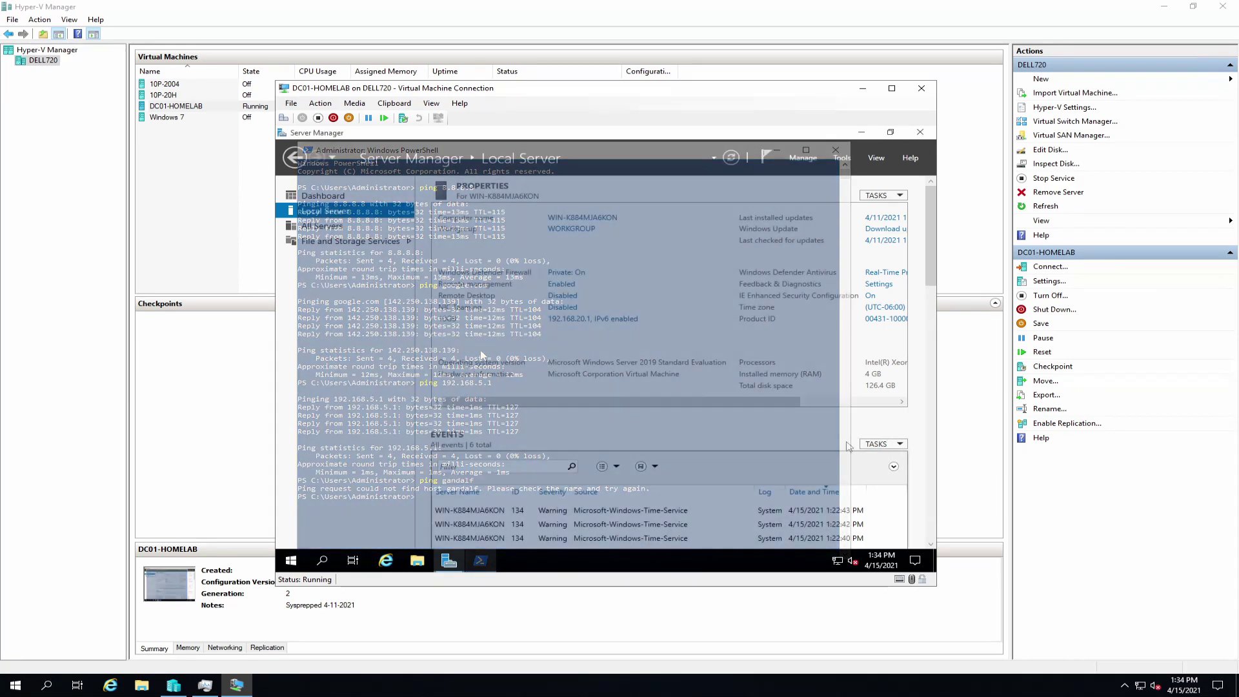
click(862, 408)
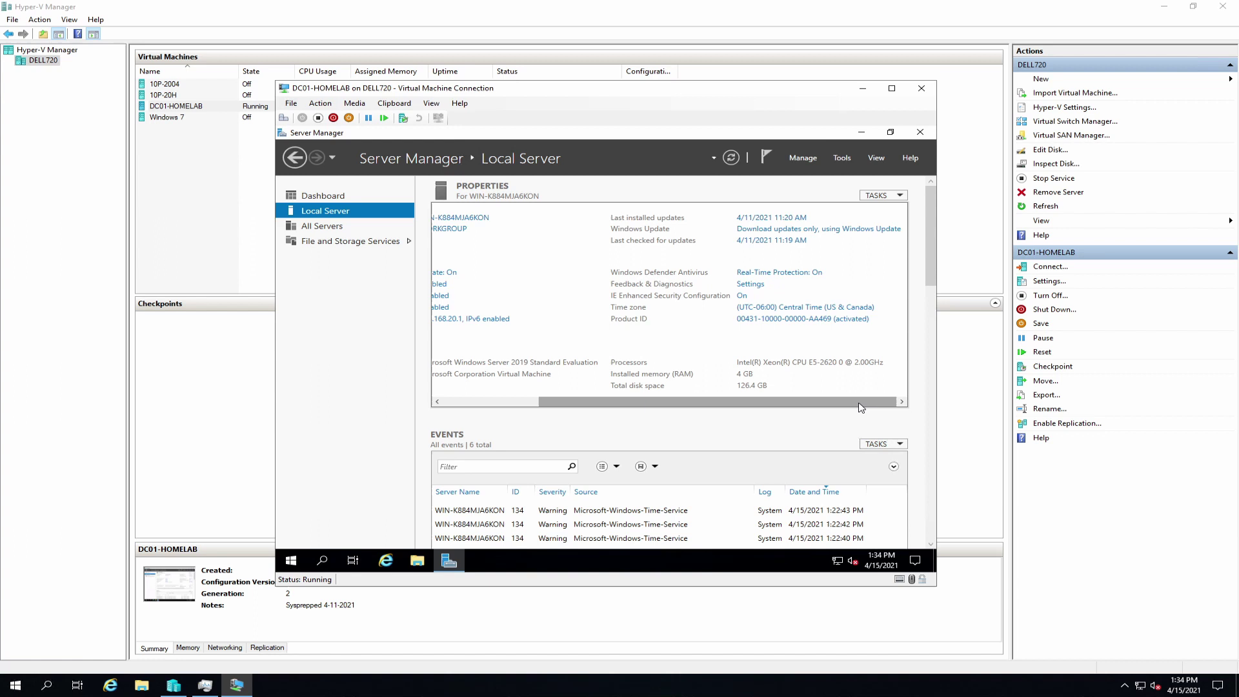
click(803, 308)
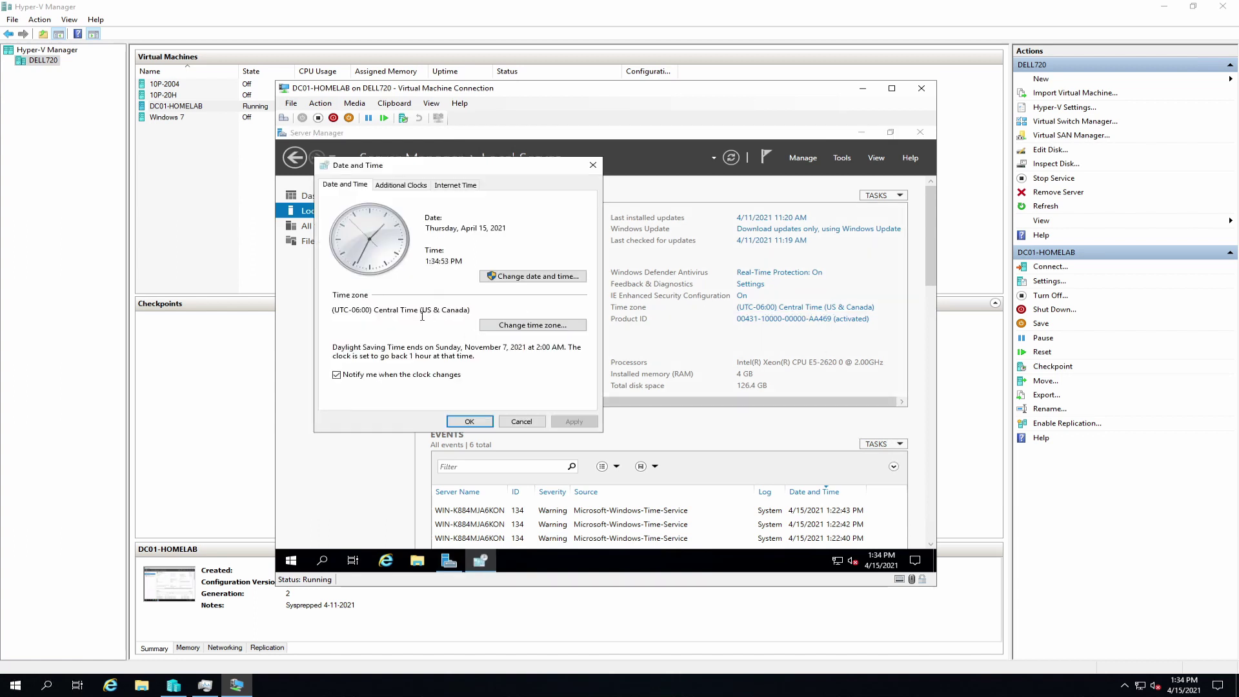
click(521, 422)
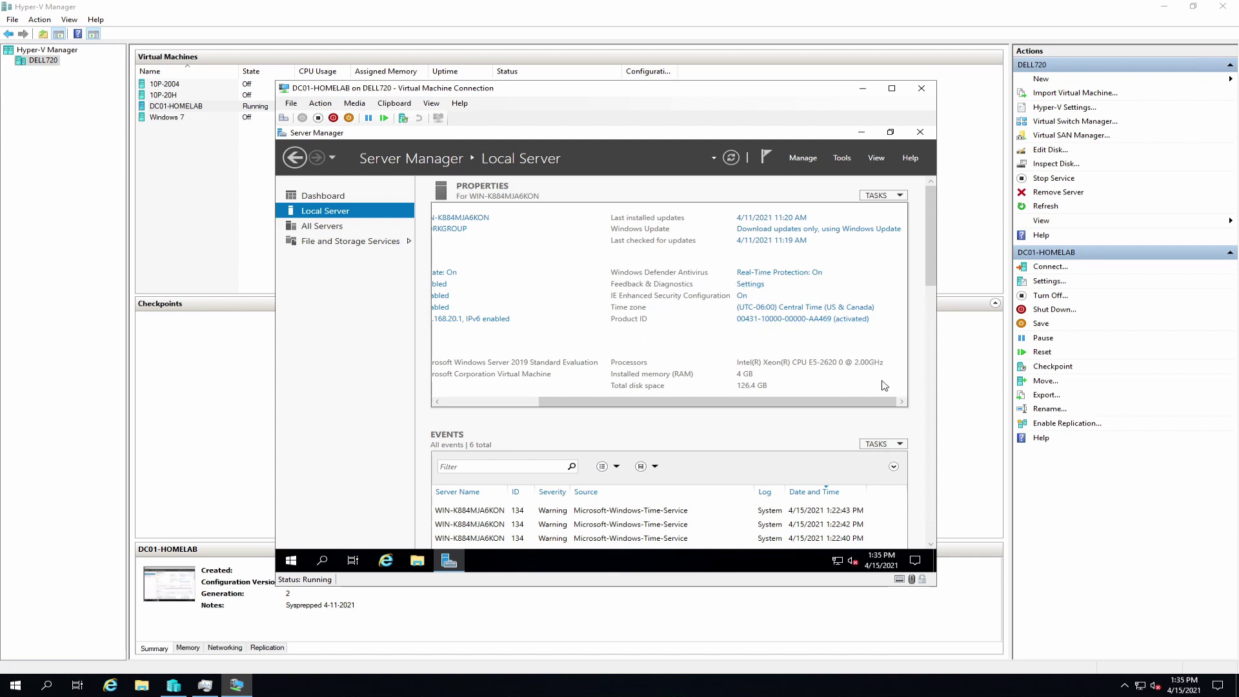
click(464, 403)
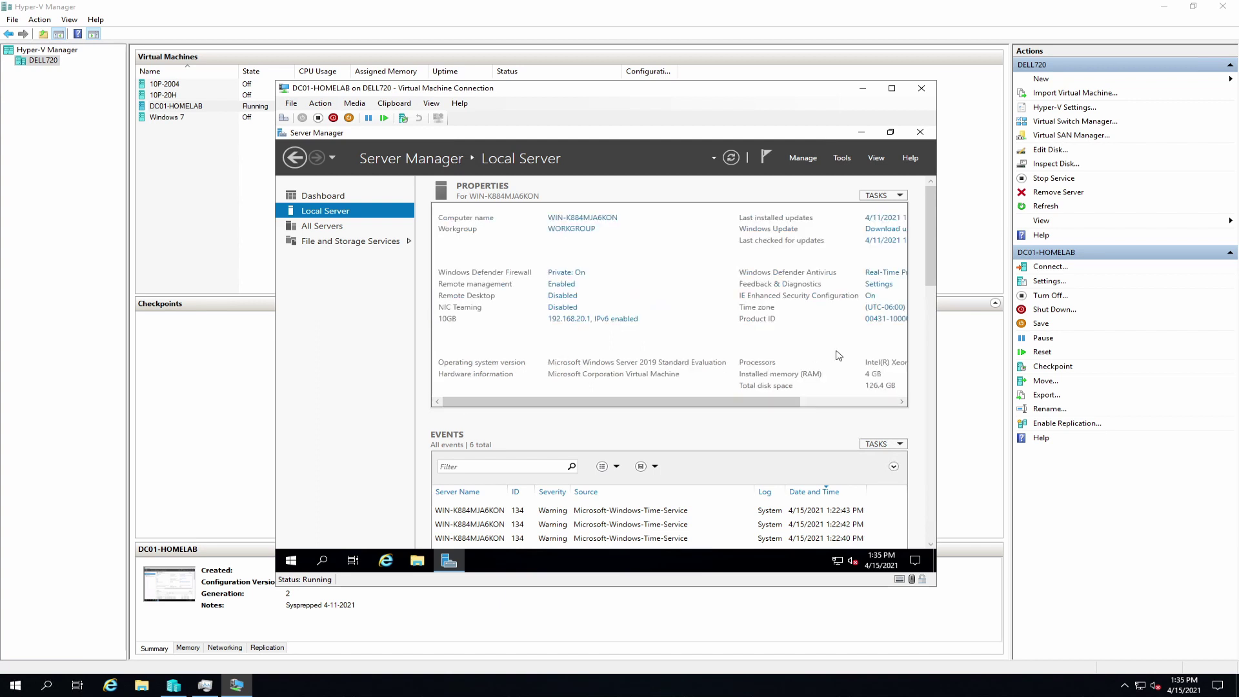